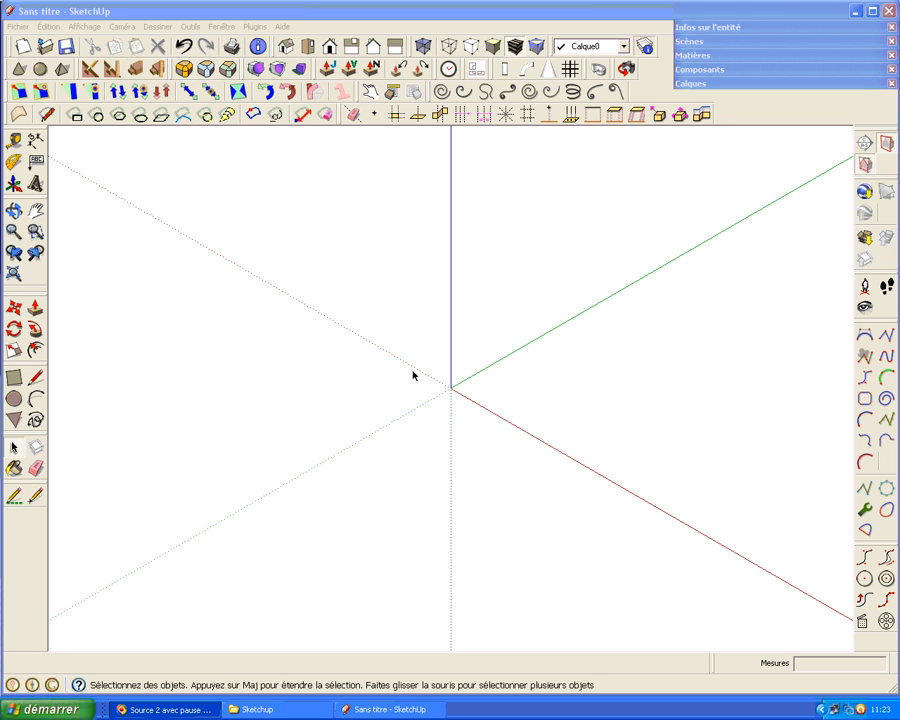
# - Import the PrimoPDF image file and place it flat on the ground near the origin
pyautogui.click(15, 27)
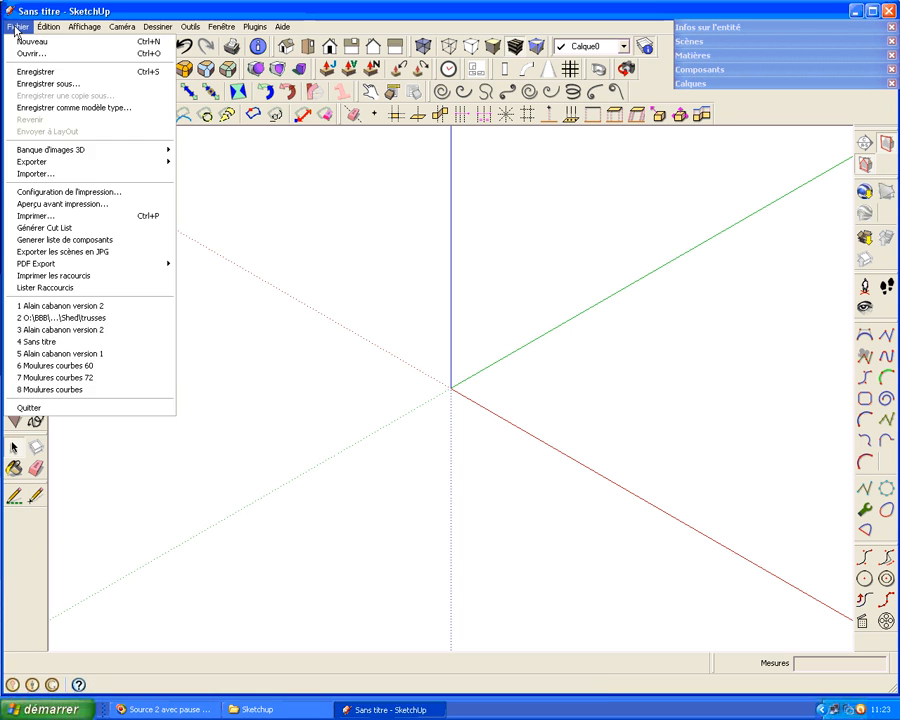
pyautogui.click(62, 178)
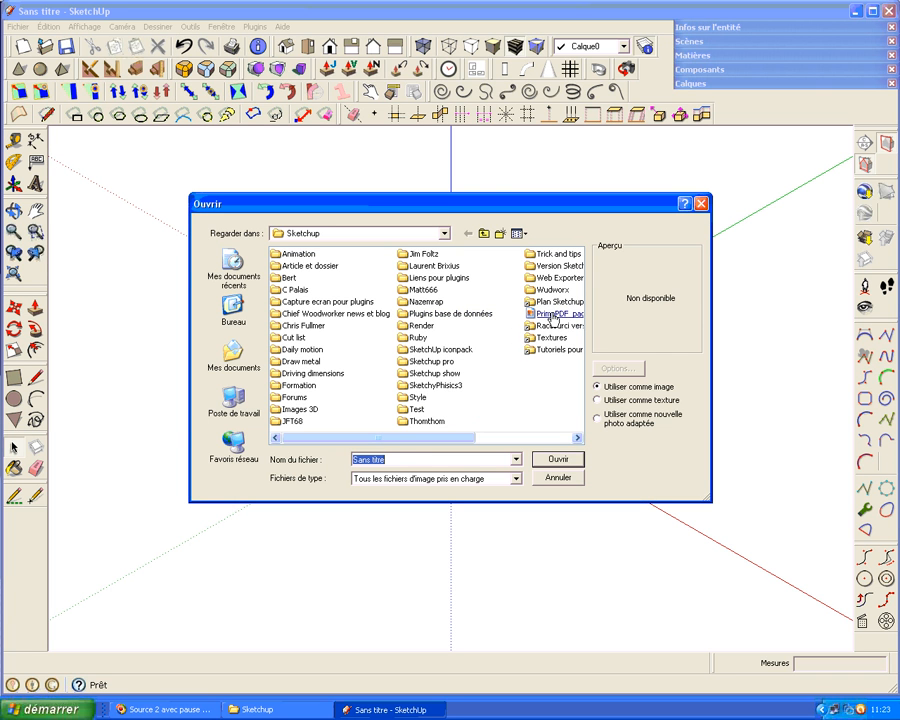
pyautogui.doubleClick(553, 318)
pyautogui.click(496, 383)
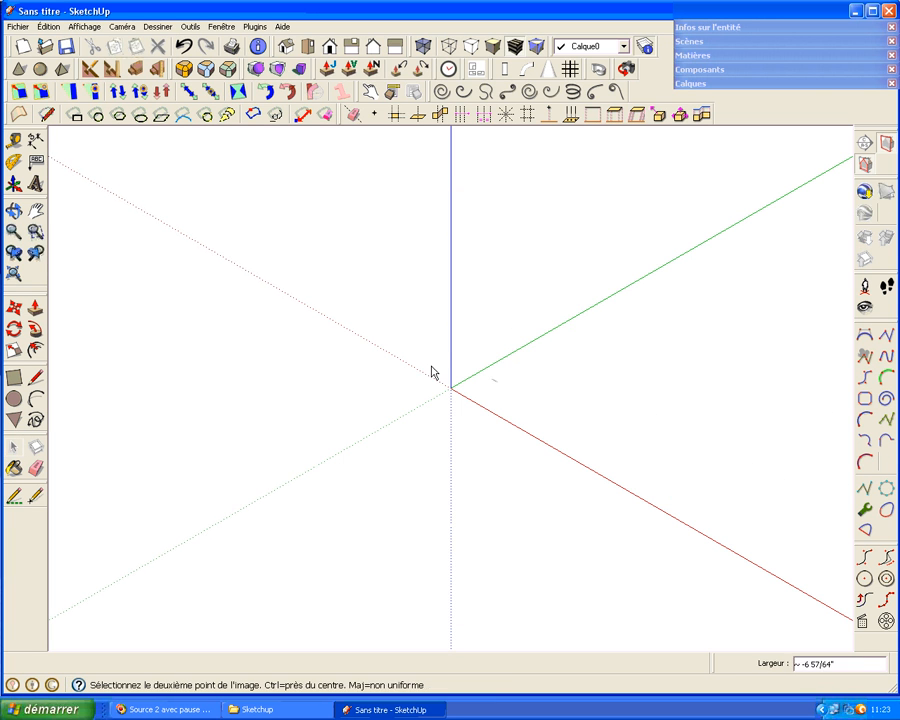
pyautogui.click(462, 382)
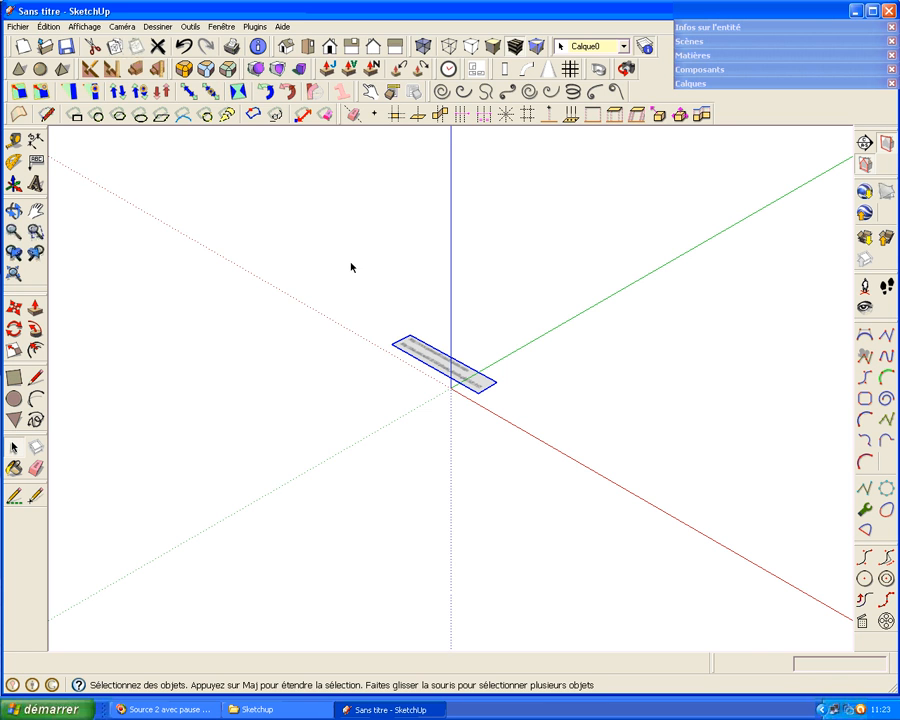
# - Switch to the top view and examine the two web links in the imported image
pyautogui.click(308, 45)
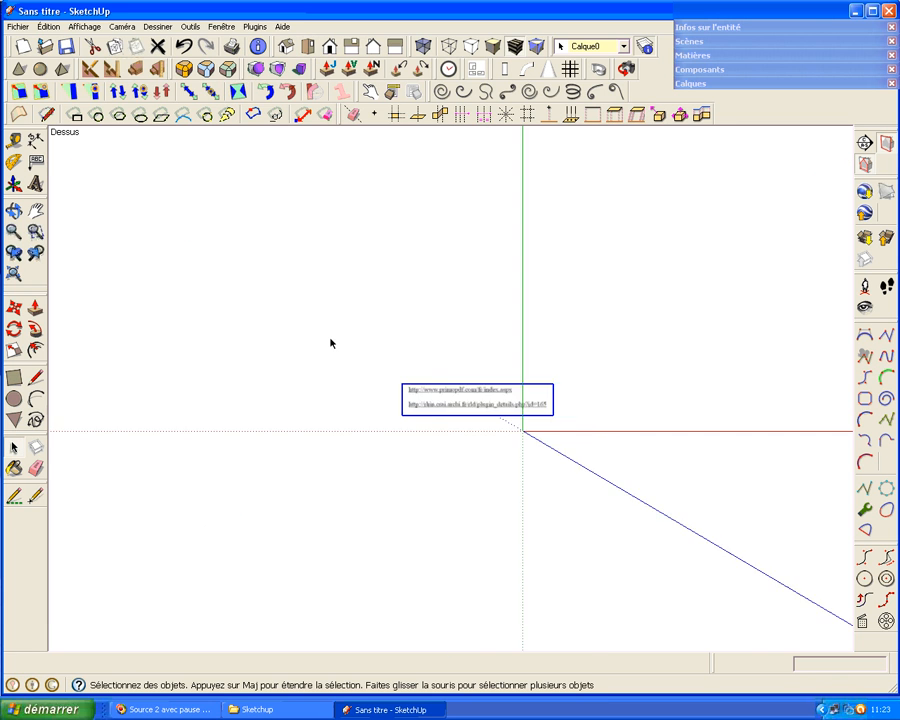
pyautogui.scroll(3, 331, 343)
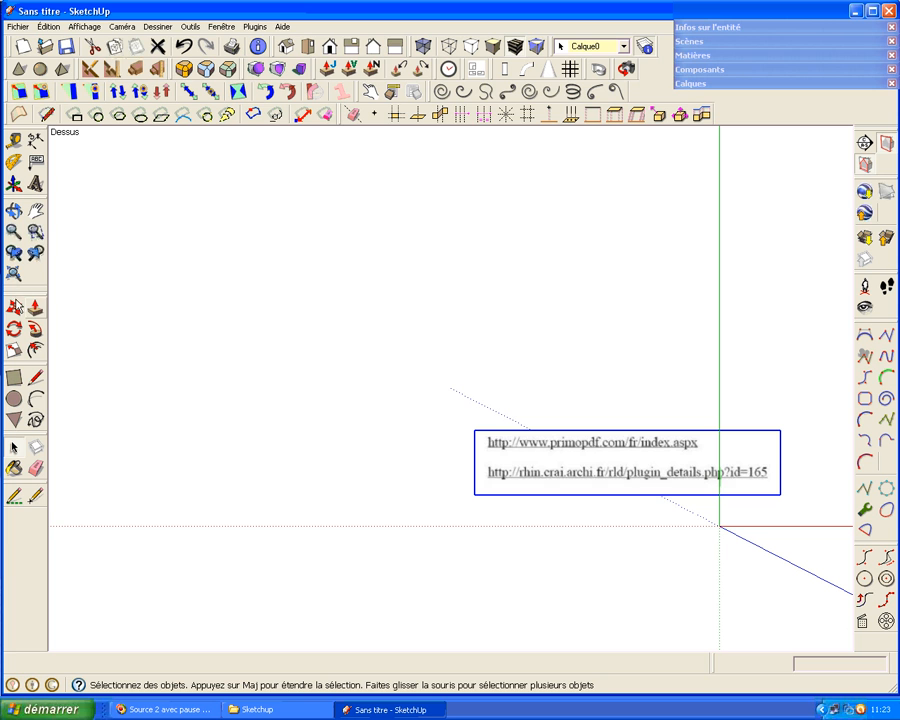
pyautogui.click(36, 210)
pyautogui.moveTo(450, 440); pyautogui.dragTo(221, 383)
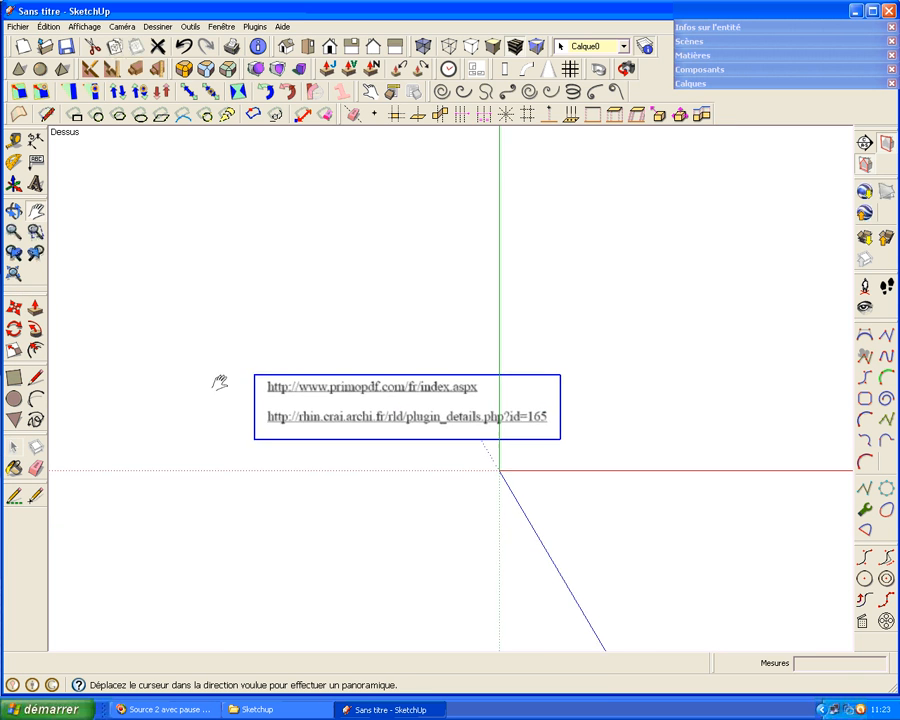
pyautogui.scroll(4, 221, 383)
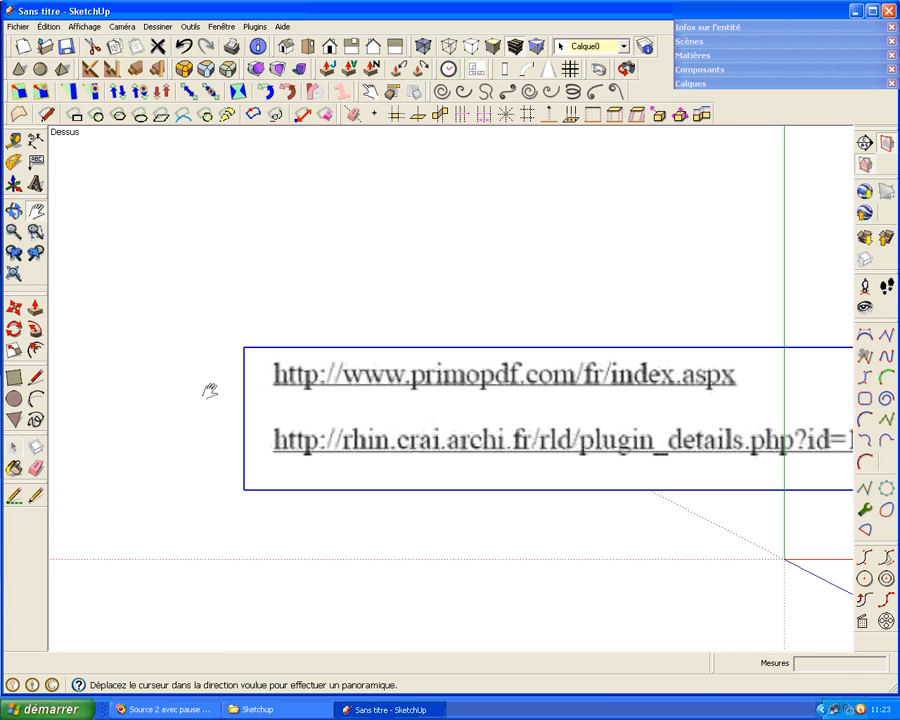
pyautogui.moveTo(181, 392); pyautogui.dragTo(62, 366)
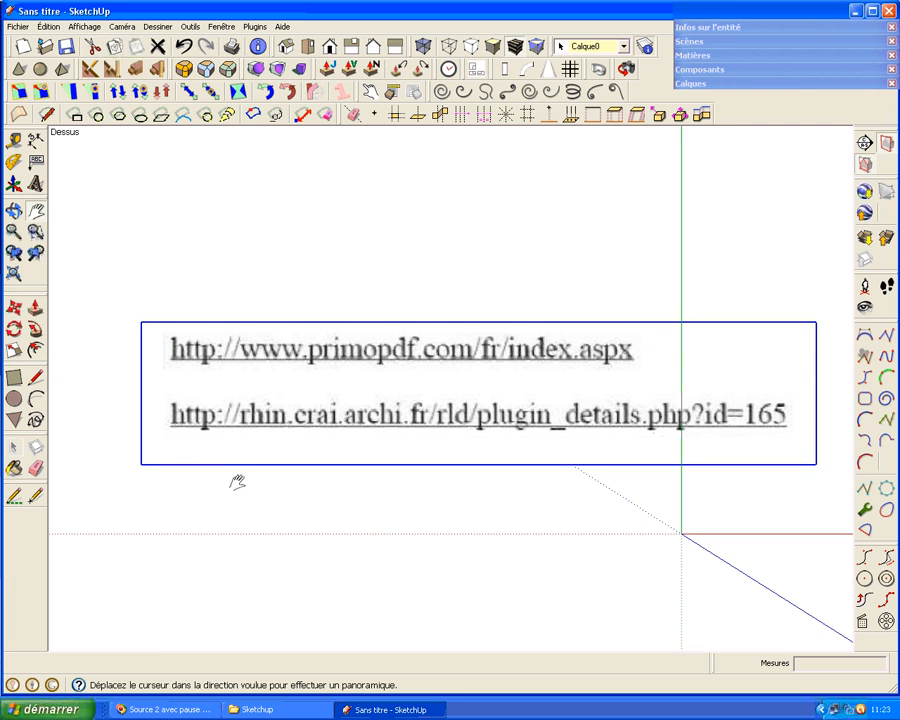
# - Remove the imported image and set the camera to parallel projection, centred on the origin
pyautogui.press('space')
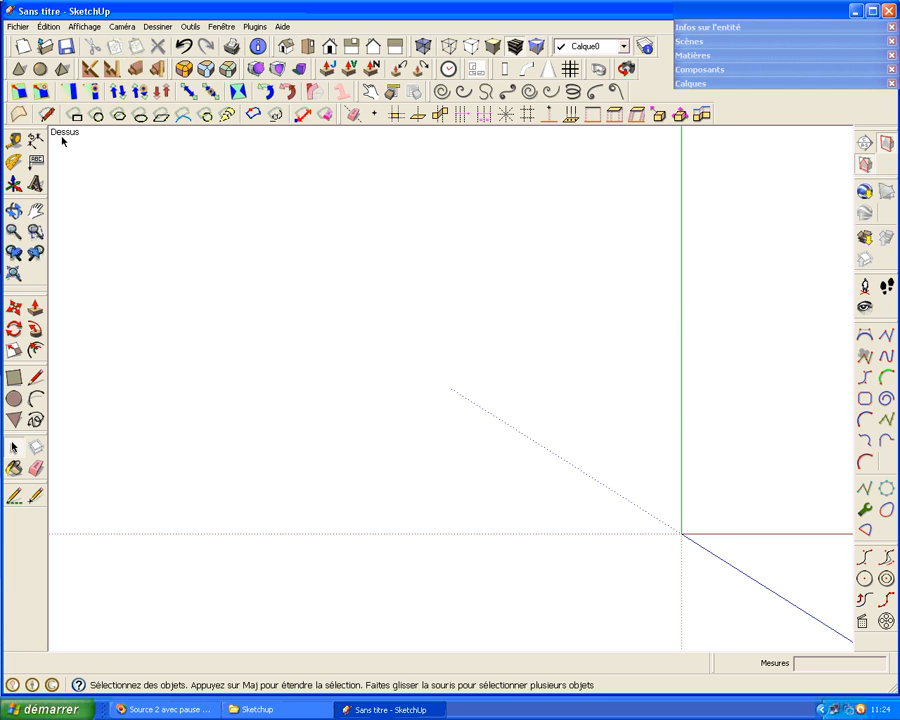
pyautogui.click(124, 27)
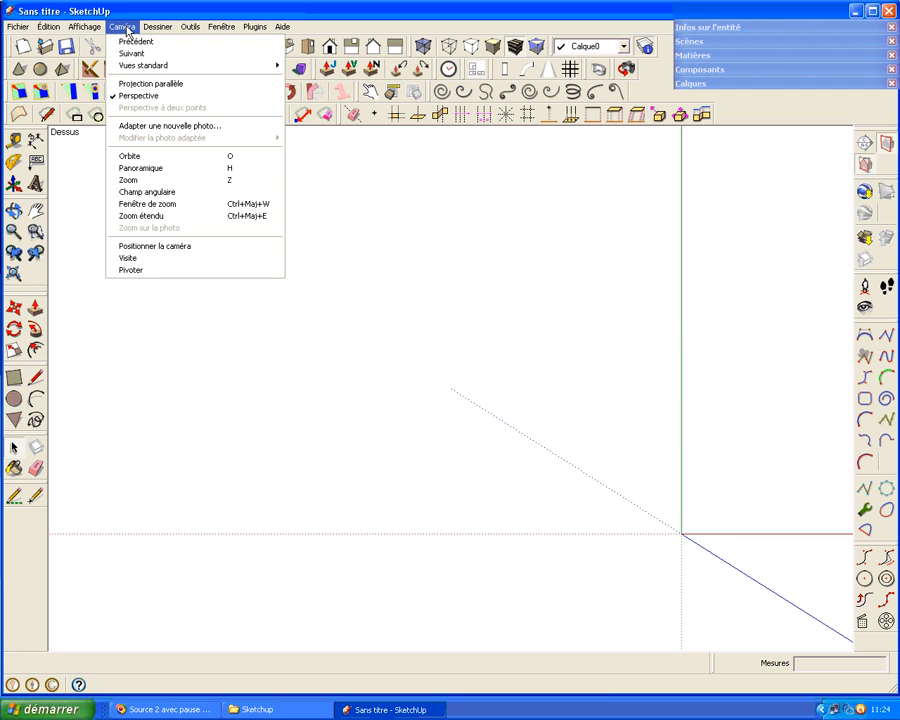
pyautogui.click(155, 85)
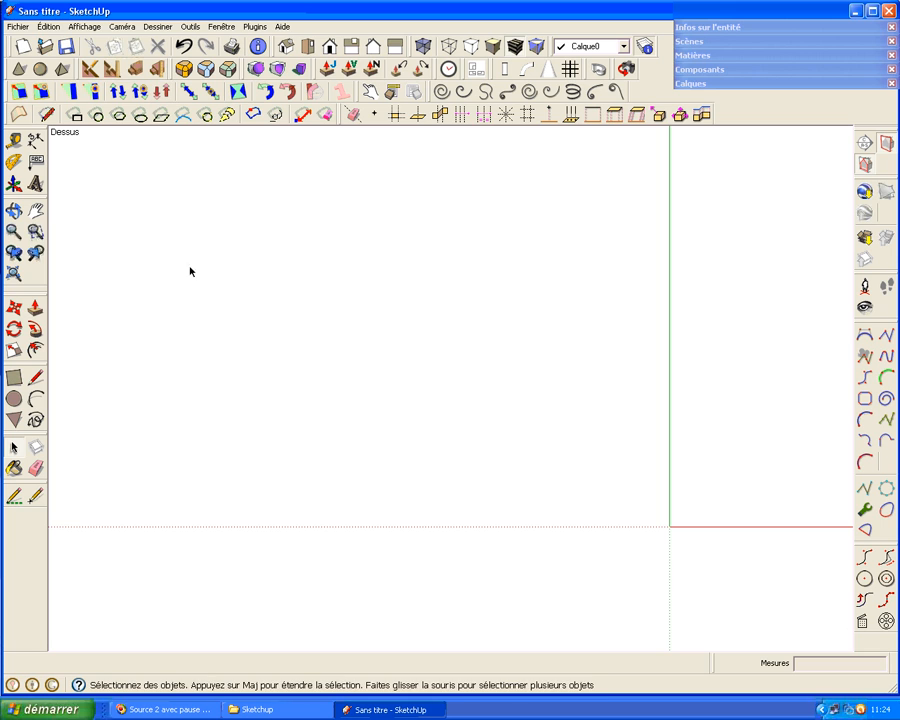
pyautogui.click(15, 272)
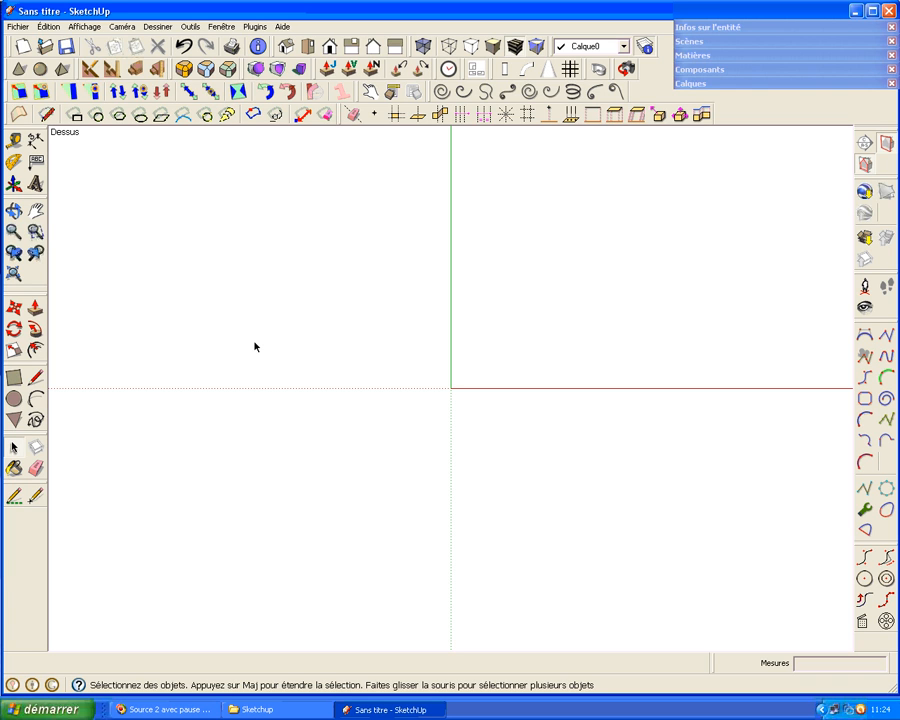
# - Draw a 244-sided circle with a radius of 200 inches centred on the origin
pyautogui.click(15, 400)
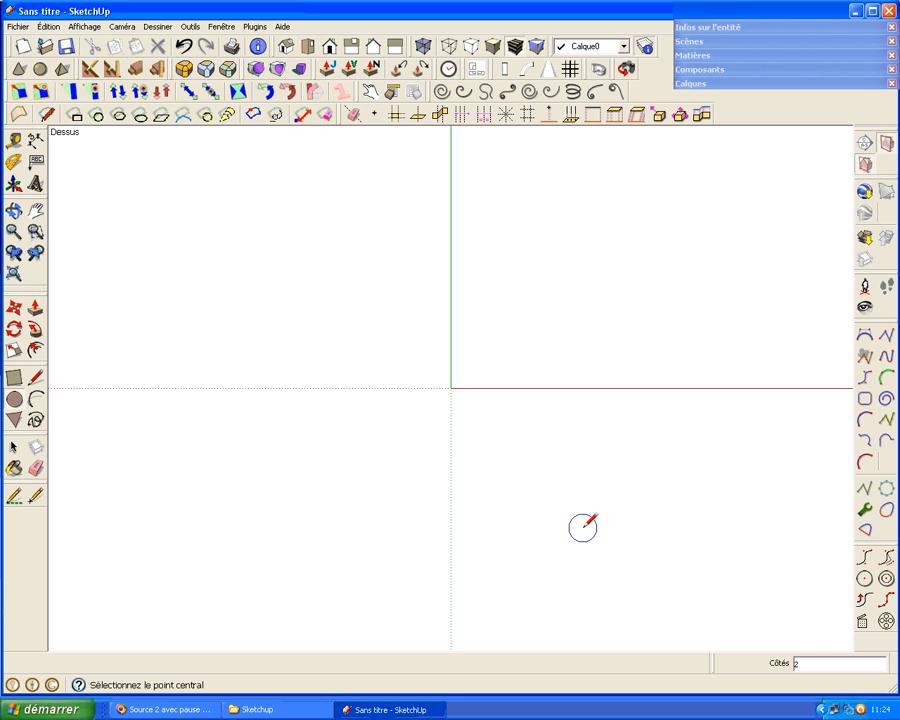
pyautogui.write('44')
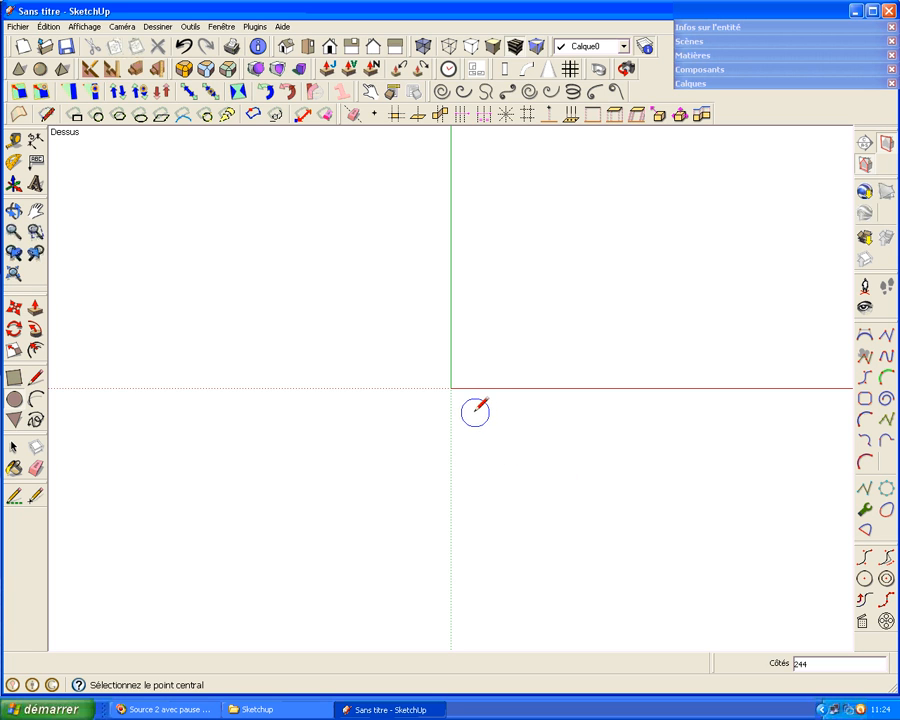
pyautogui.click(450, 388)
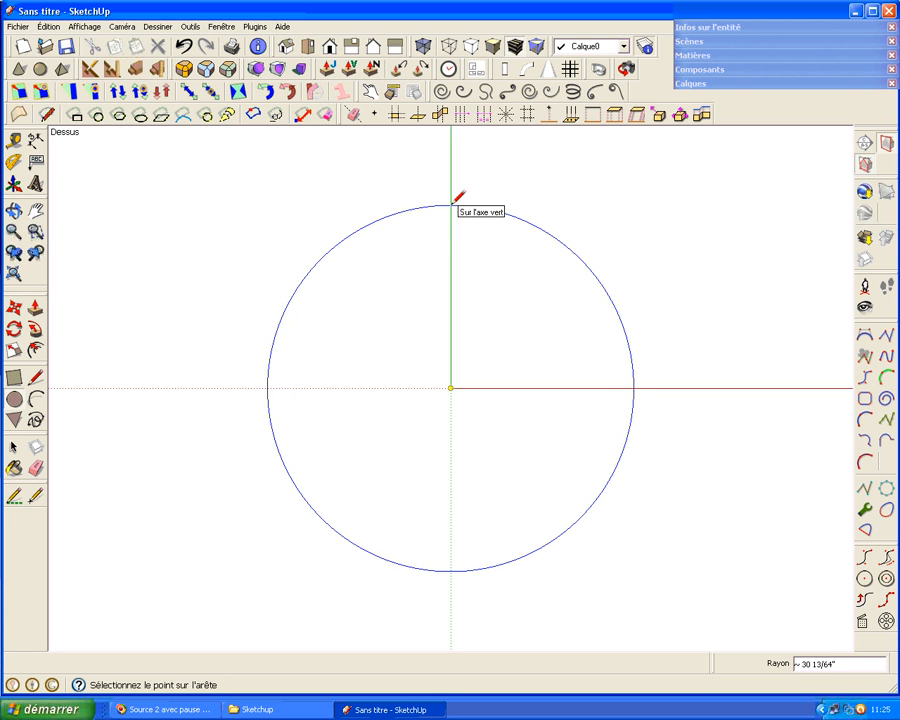
pyautogui.write('200')
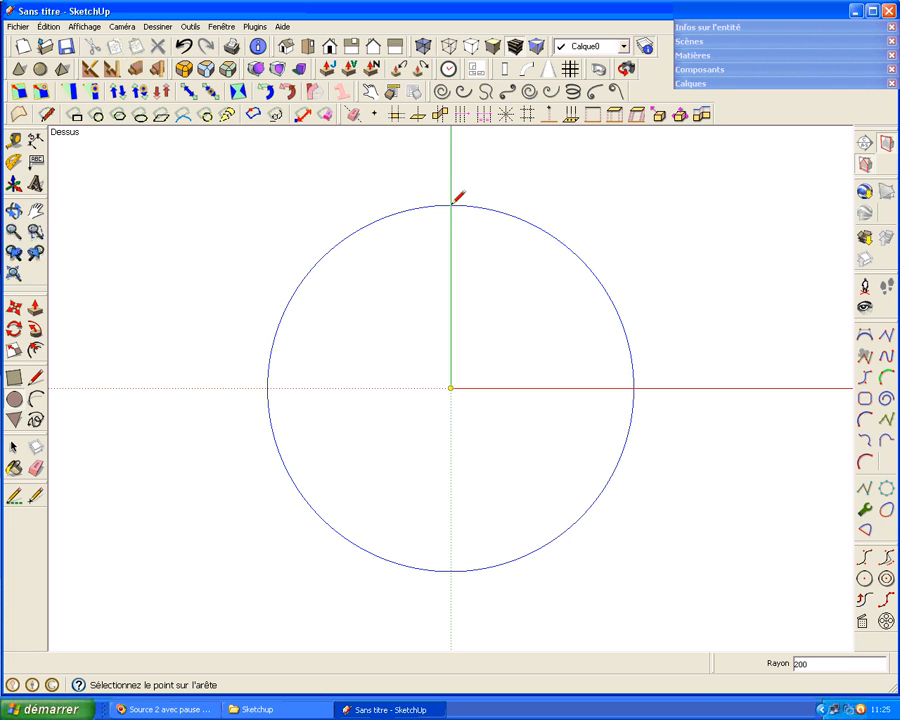
pyautogui.press('Return')
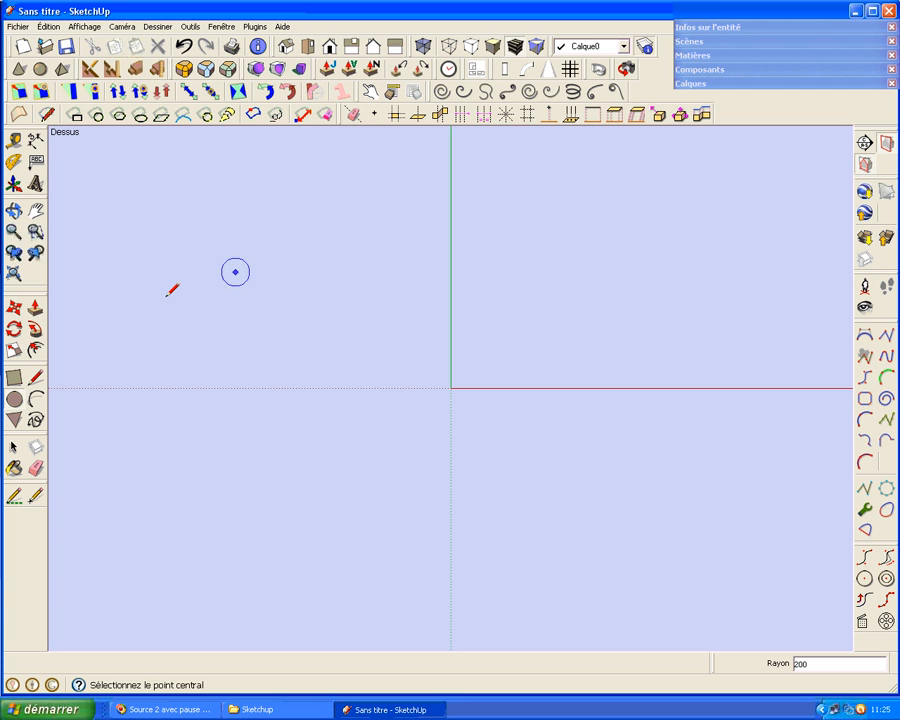
pyautogui.click(20, 274)
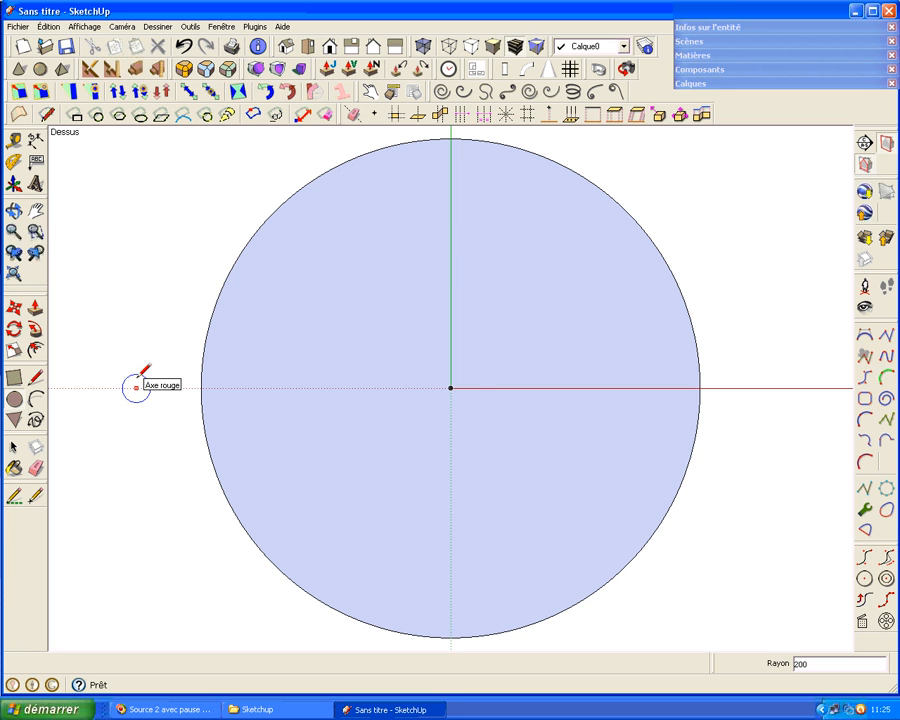
# - Draw a concentric circle with a radius of 194 inches and delete its inner face to leave a thin ring
pyautogui.click(451, 387)
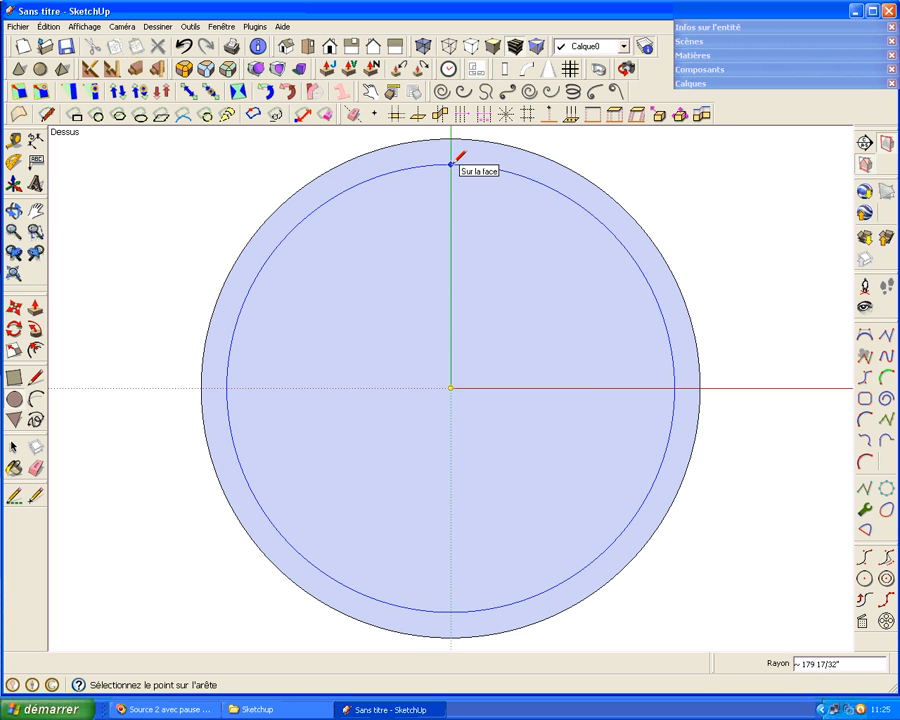
pyautogui.write('194')
pyautogui.press('Return')
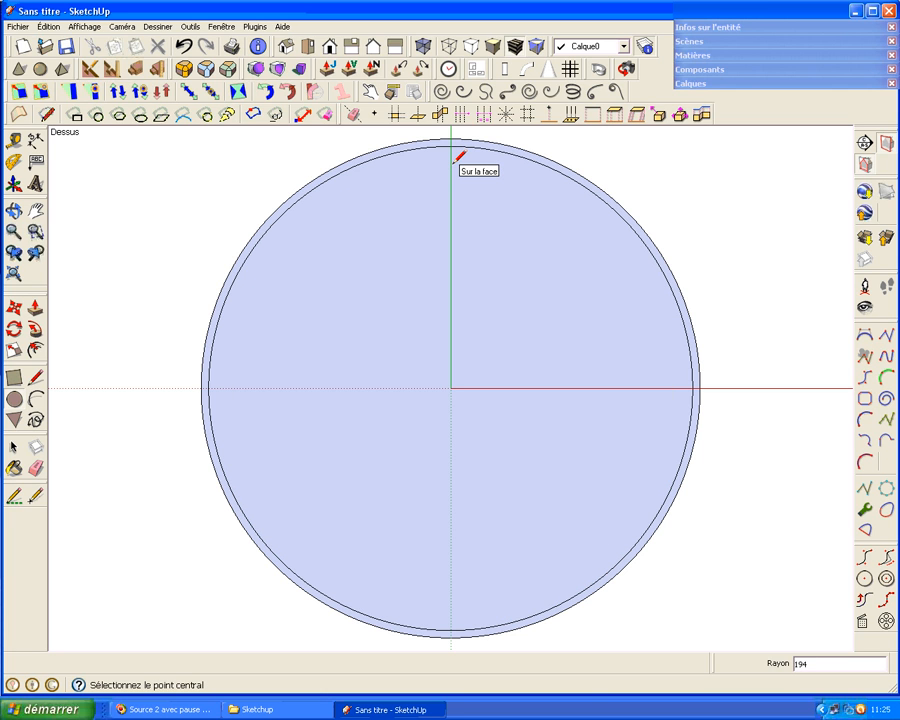
pyautogui.press('space')
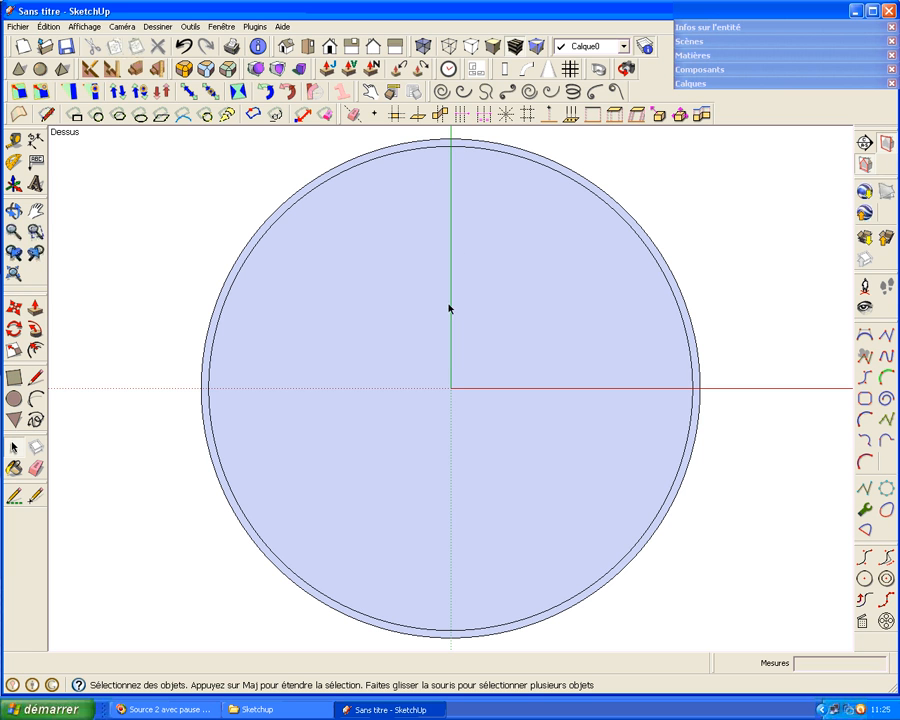
pyautogui.click(371, 323)
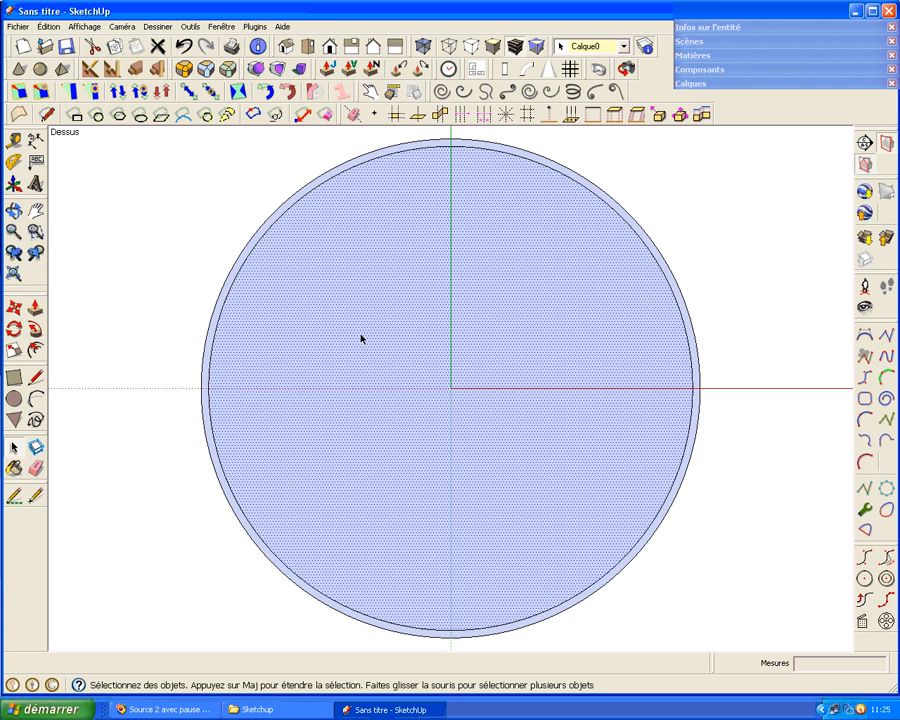
pyautogui.press('Delete')
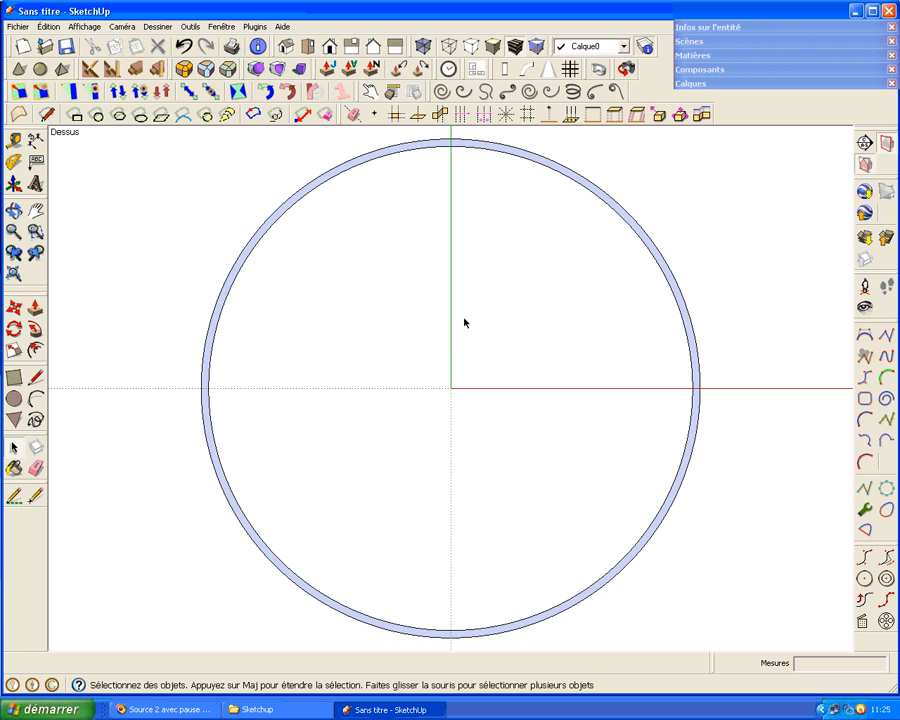
# - Draw a 72 by 24 inch rectangle inside the ring near the origin, with one short side on the green axis
pyautogui.click(14, 377)
pyautogui.click(451, 387)
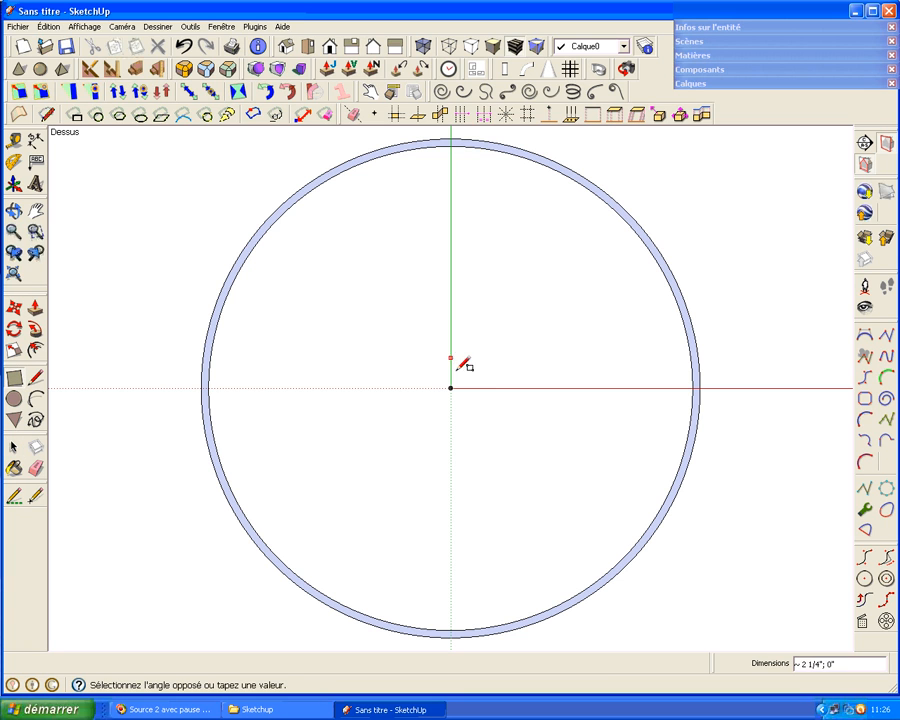
pyautogui.click(607, 395)
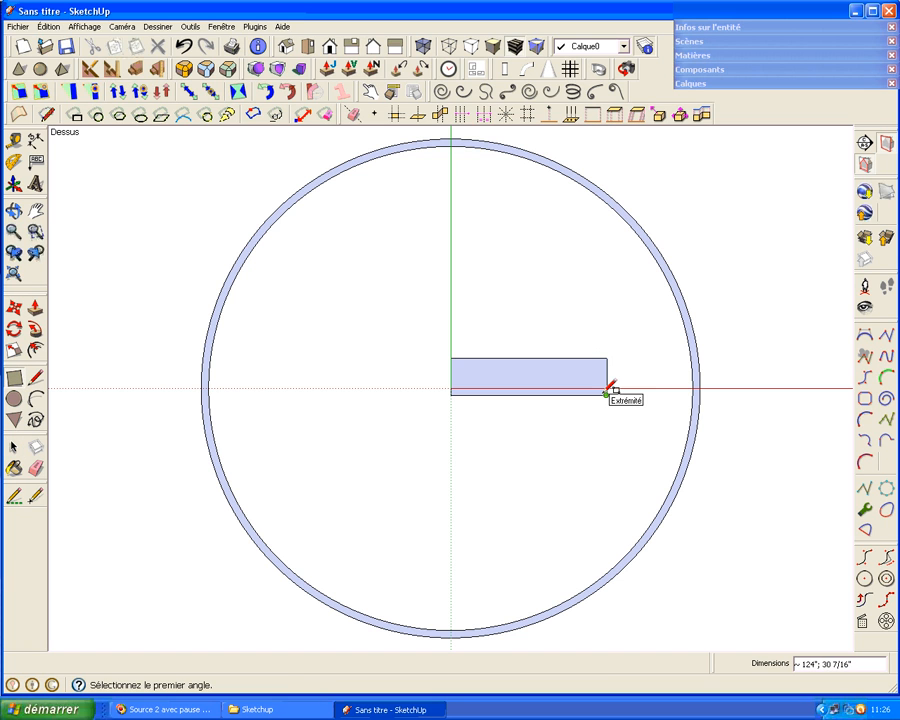
pyautogui.write('72;24')
pyautogui.press('Return')
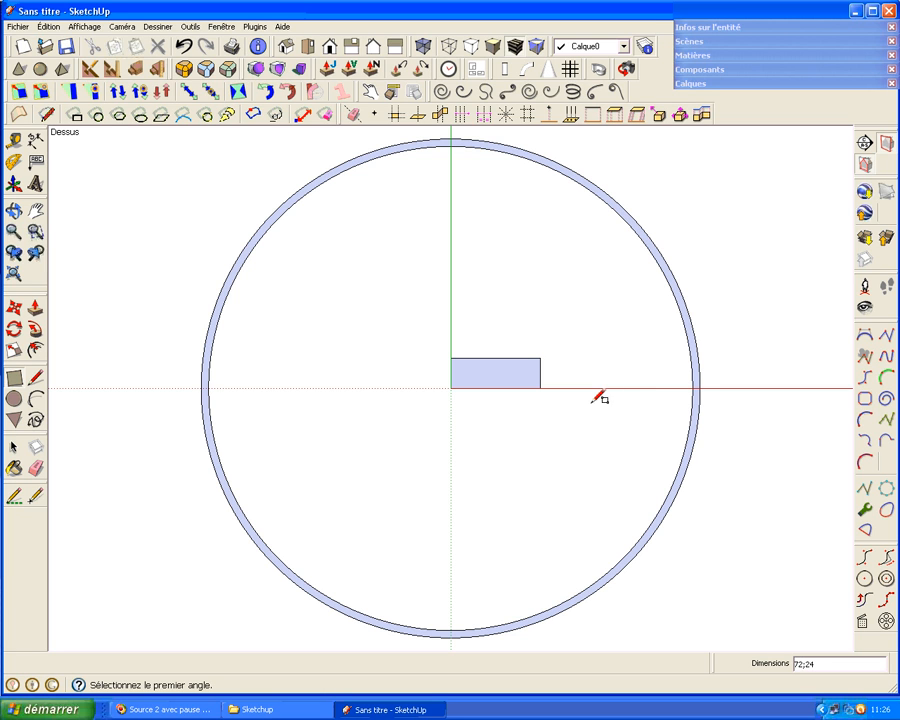
pyautogui.press('space')
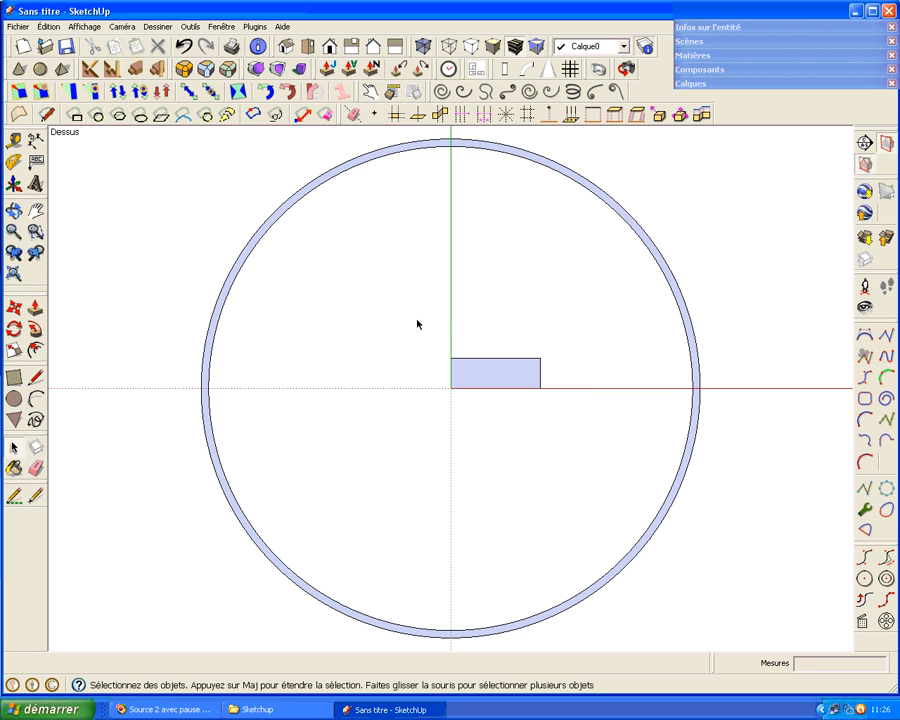
# - Move the rectangle by its upper edge's midpoint onto the ring's outer edge at the green axis
pyautogui.moveTo(428, 321); pyautogui.dragTo(596, 435)
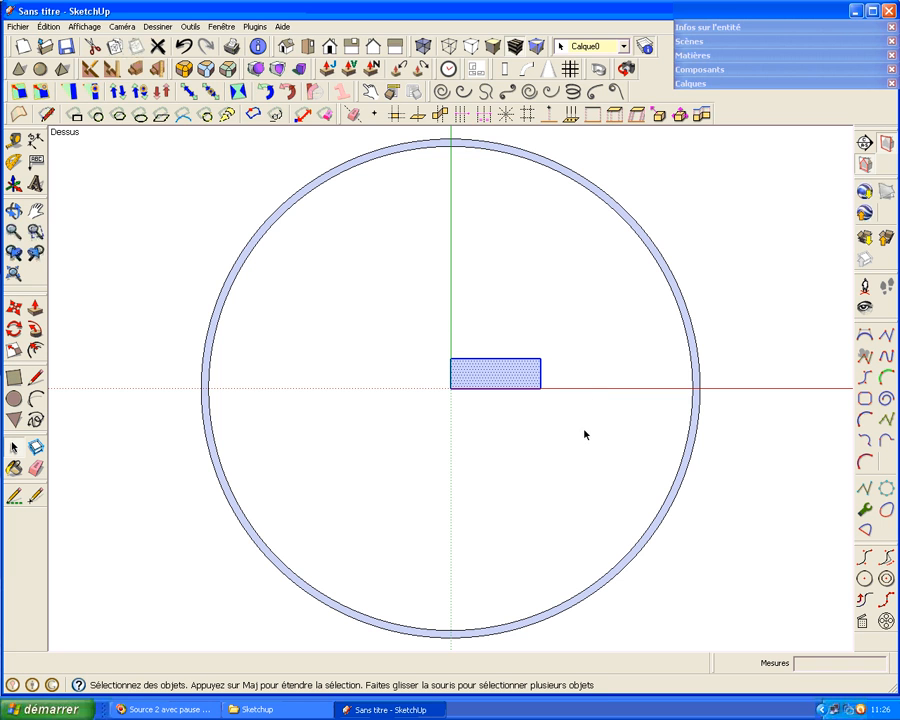
pyautogui.click(15, 308)
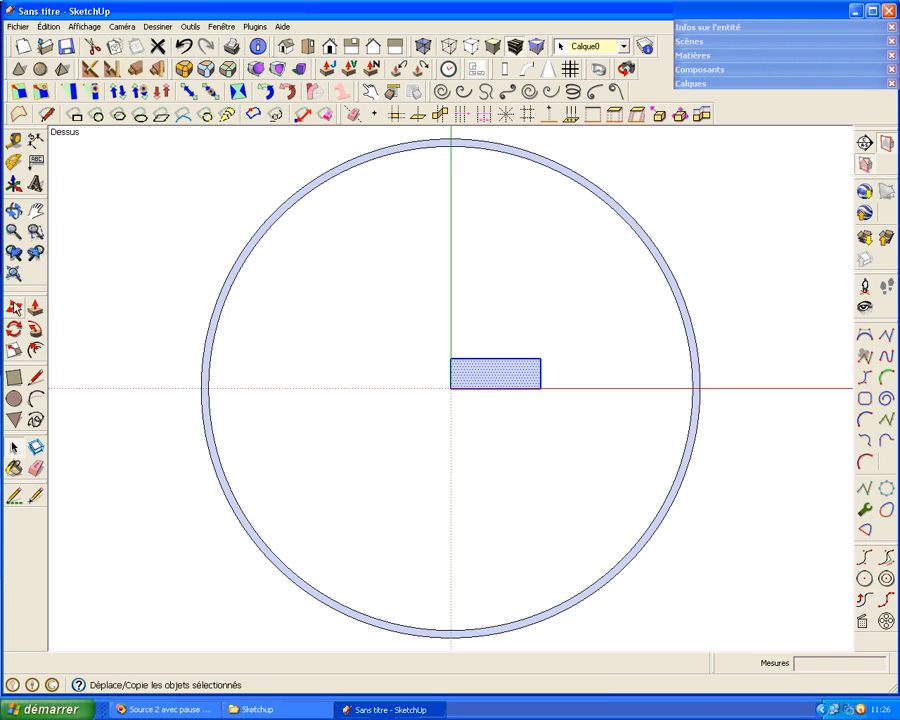
pyautogui.click(495, 358)
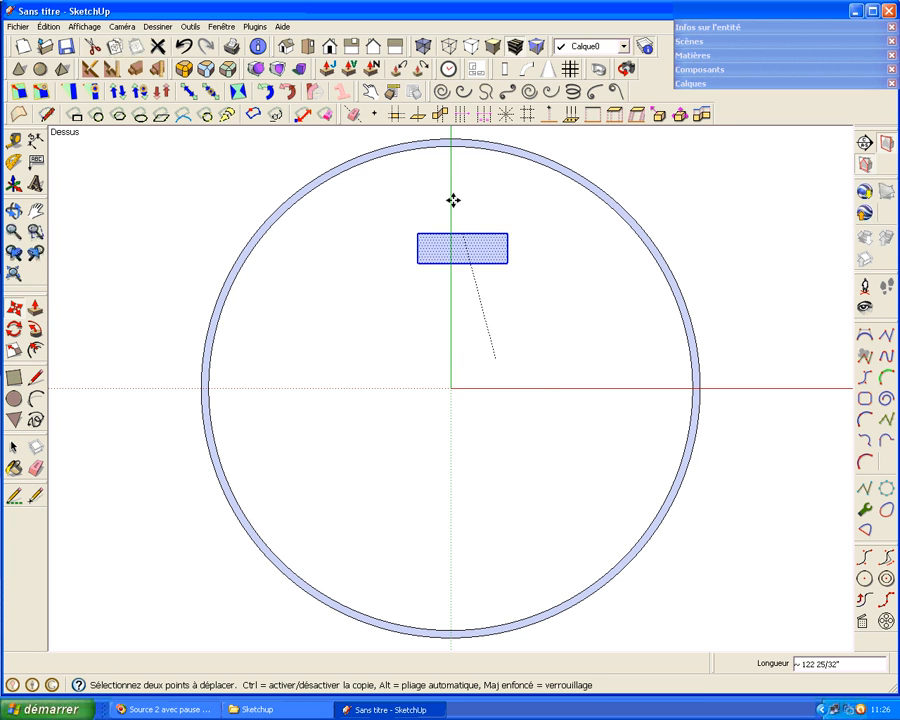
pyautogui.scroll(2, 450, 167)
pyautogui.scroll(-4, 447, 166)
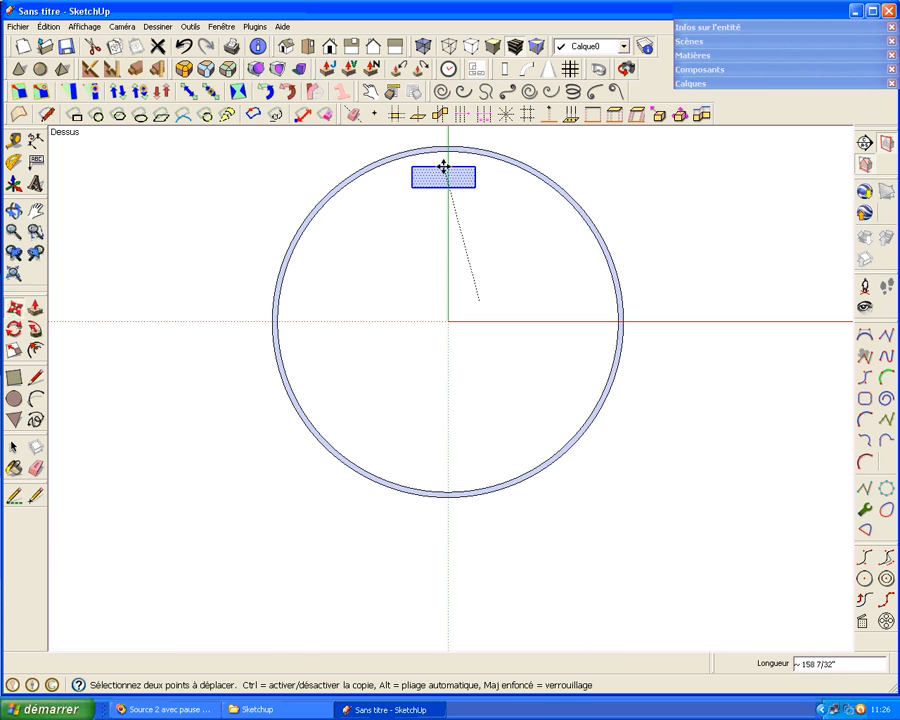
pyautogui.scroll(3, 445, 150)
pyautogui.scroll(2, 448, 143)
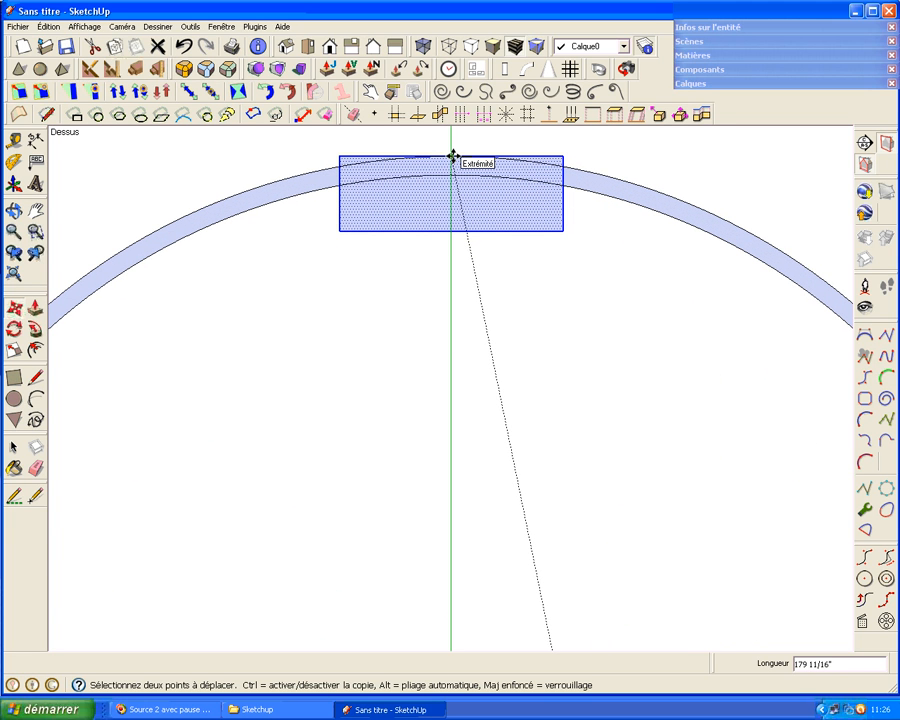
pyautogui.click(452, 157)
pyautogui.press('space')
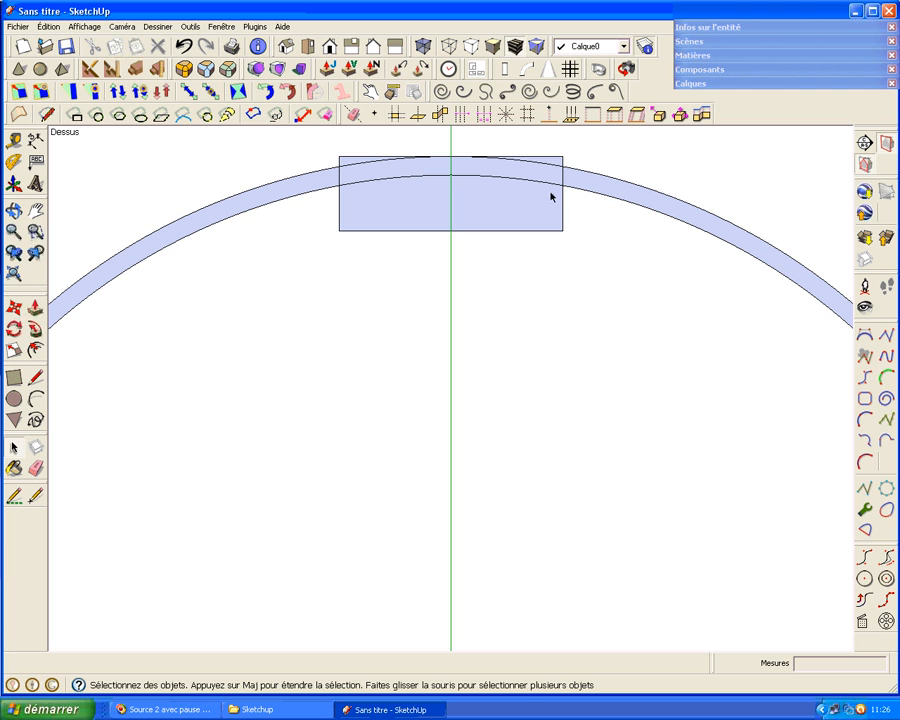
# - Erase the ring's inner and outer arcs outside the rectangle
pyautogui.click(36, 467)
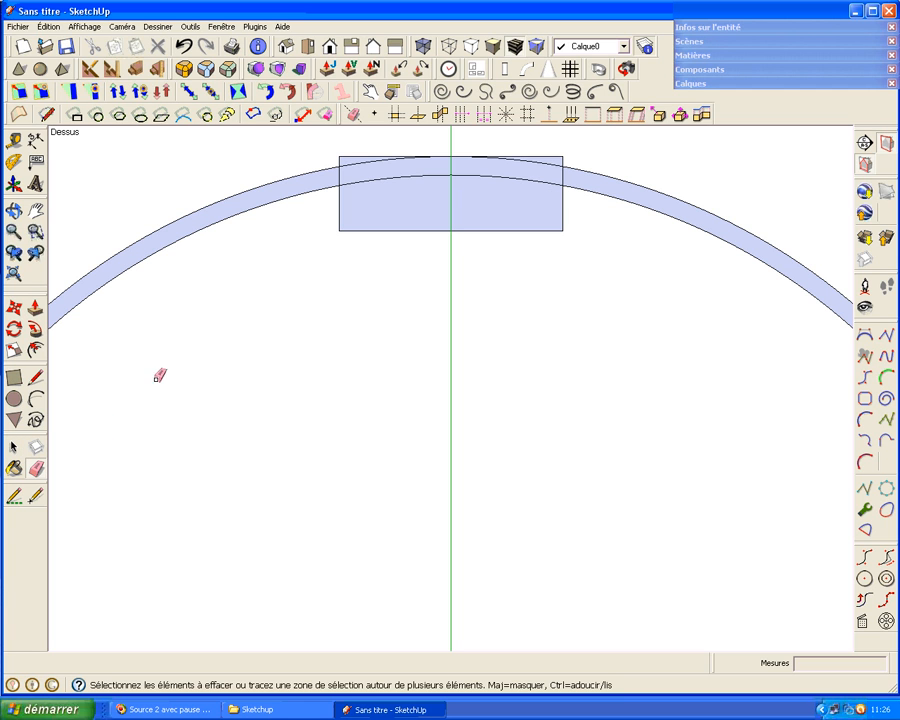
pyautogui.click(249, 210)
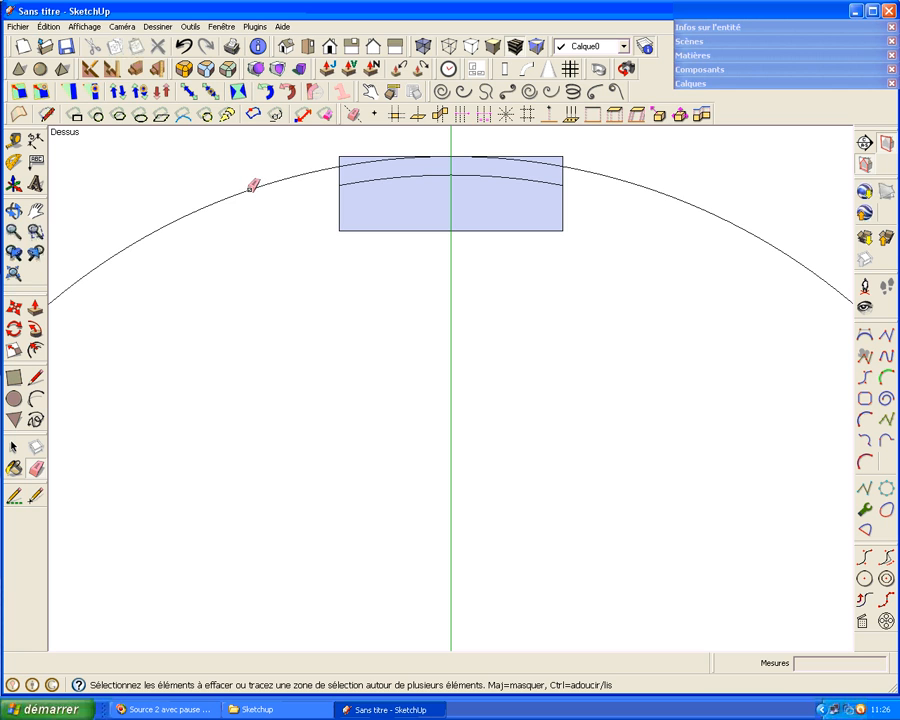
pyautogui.click(252, 185)
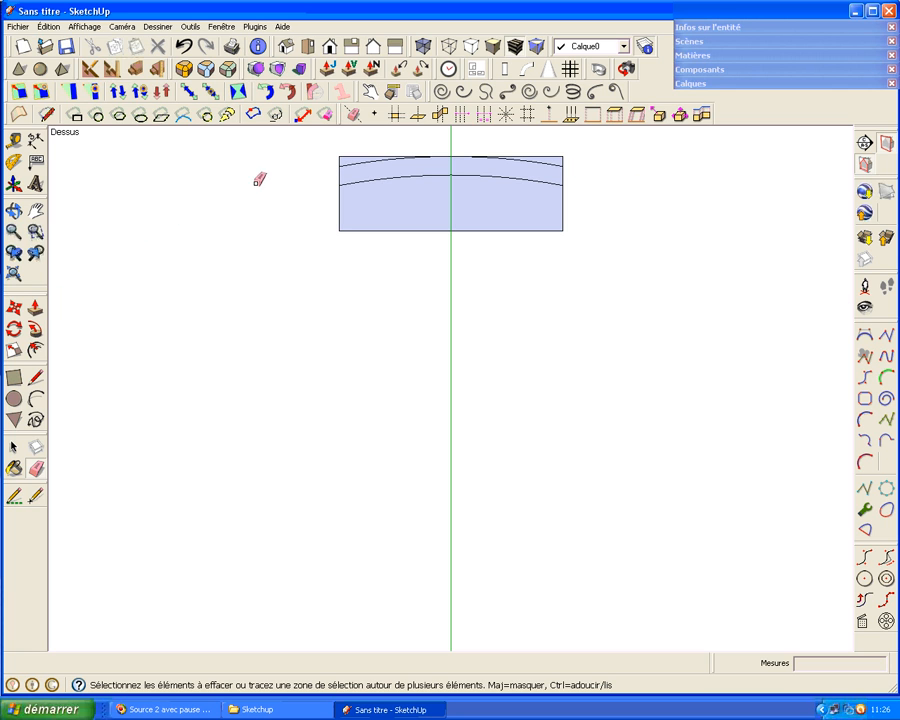
# - Erase the rectangle's edges above the outer arc and below the inner arc, leaving only the curved strip
pyautogui.click(348, 156)
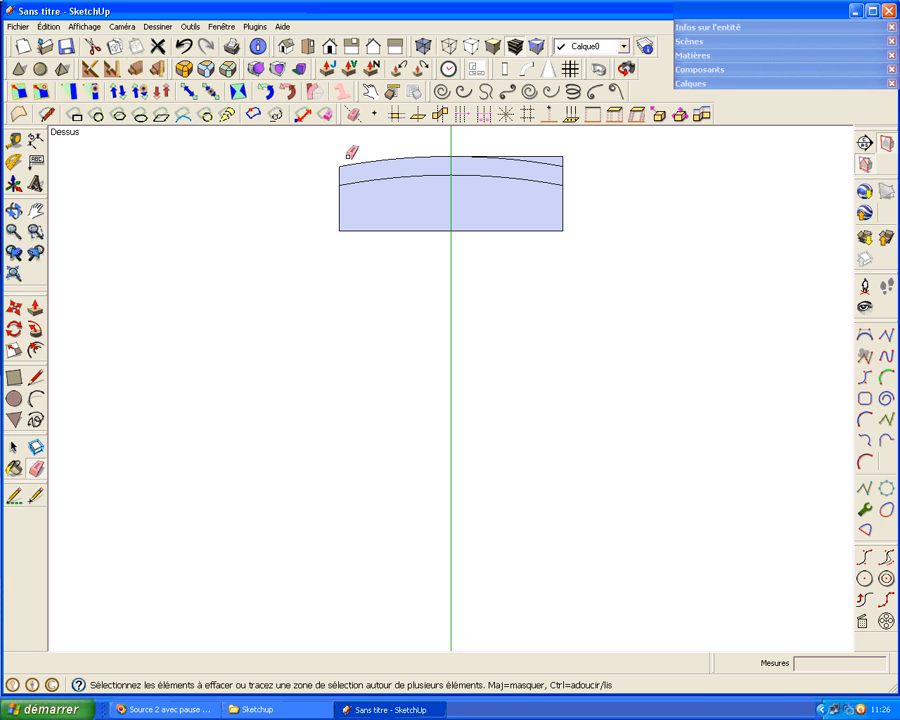
pyautogui.click(553, 157)
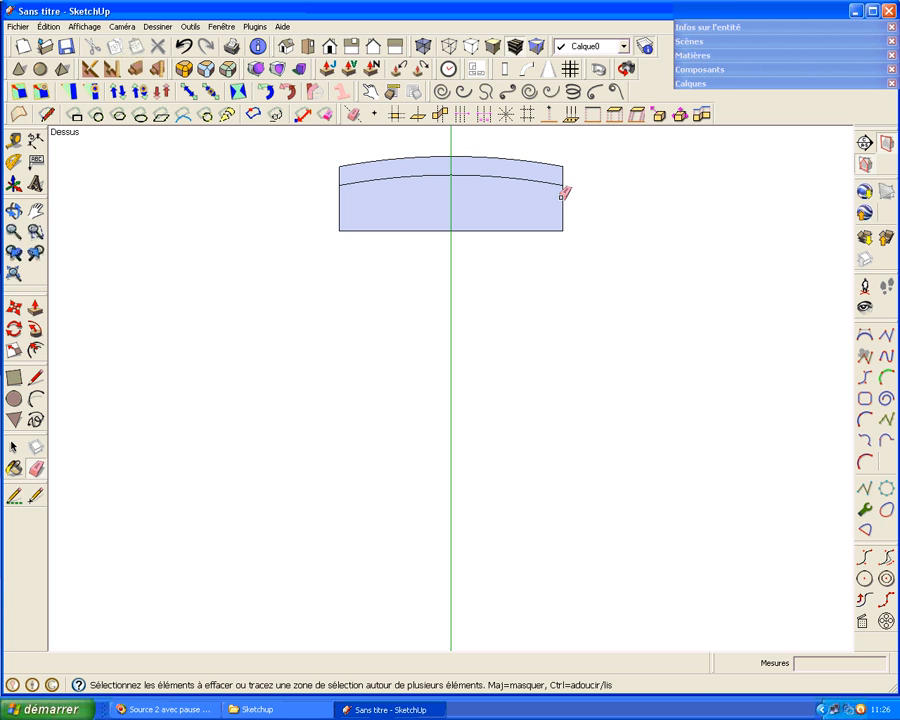
pyautogui.click(562, 196)
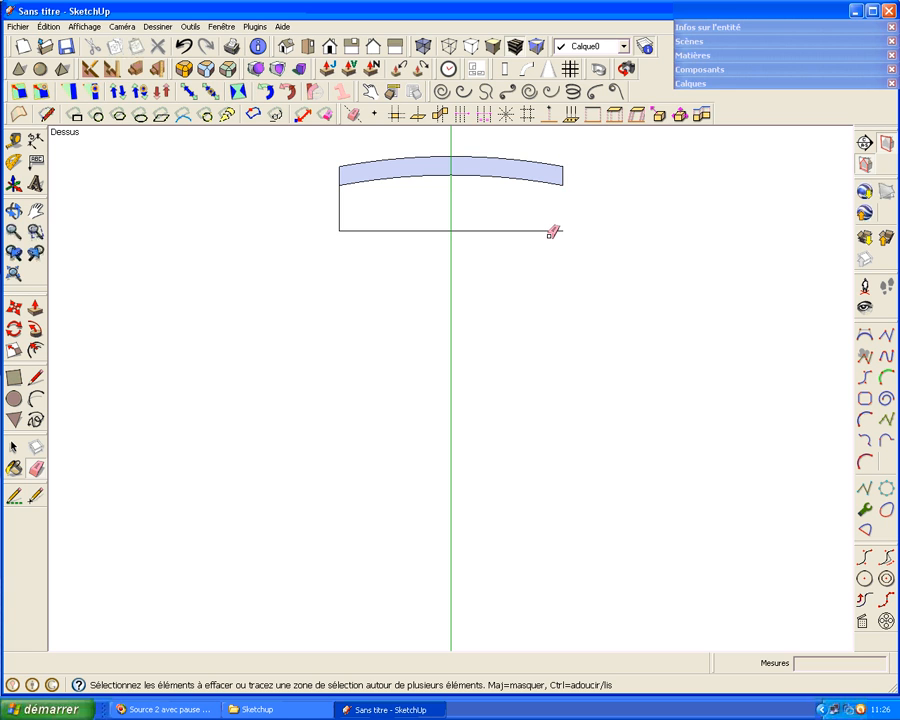
pyautogui.click(393, 230)
pyautogui.click(340, 212)
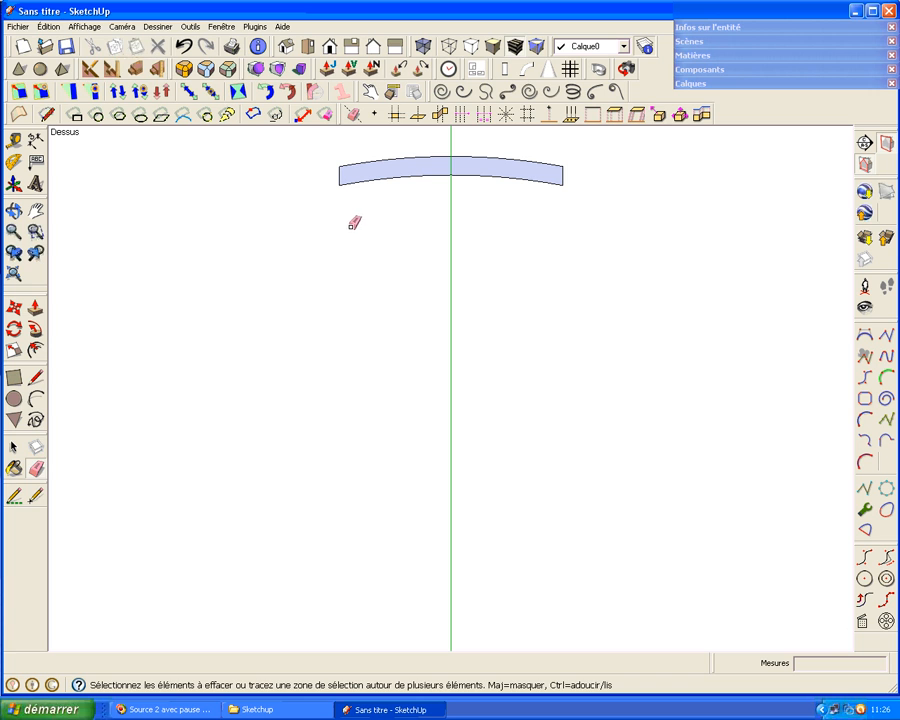
# - Make the whole curved strip a group
pyautogui.press('space')
pyautogui.moveTo(310, 137)
pyautogui.mouseDown()
pyautogui.moveTo(487, 226)
pyautogui.moveTo(603, 245)
pyautogui.mouseUp()
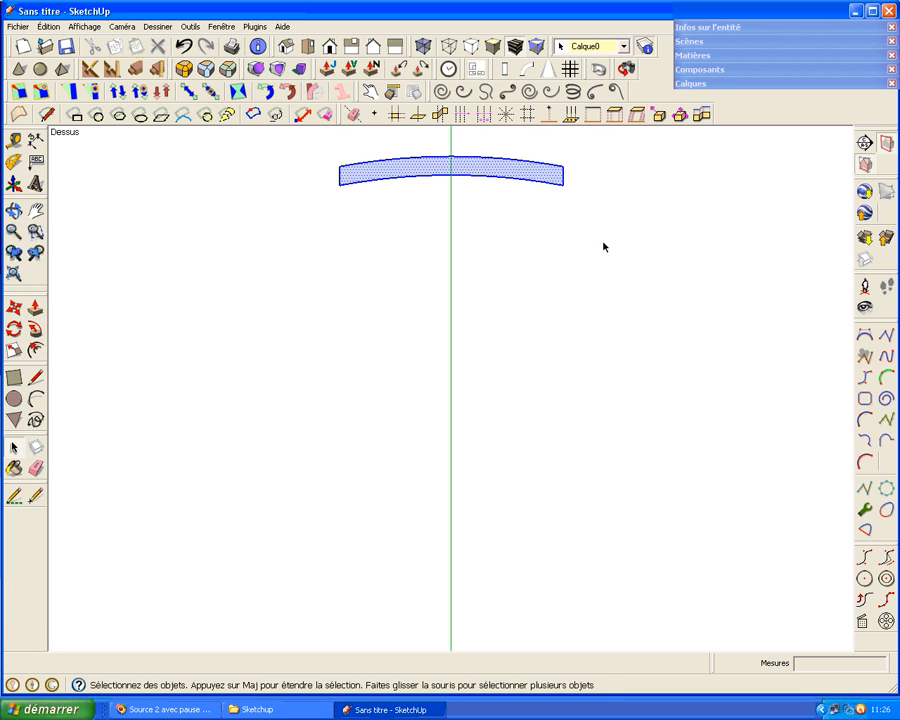
pyautogui.rightClick(445, 169)
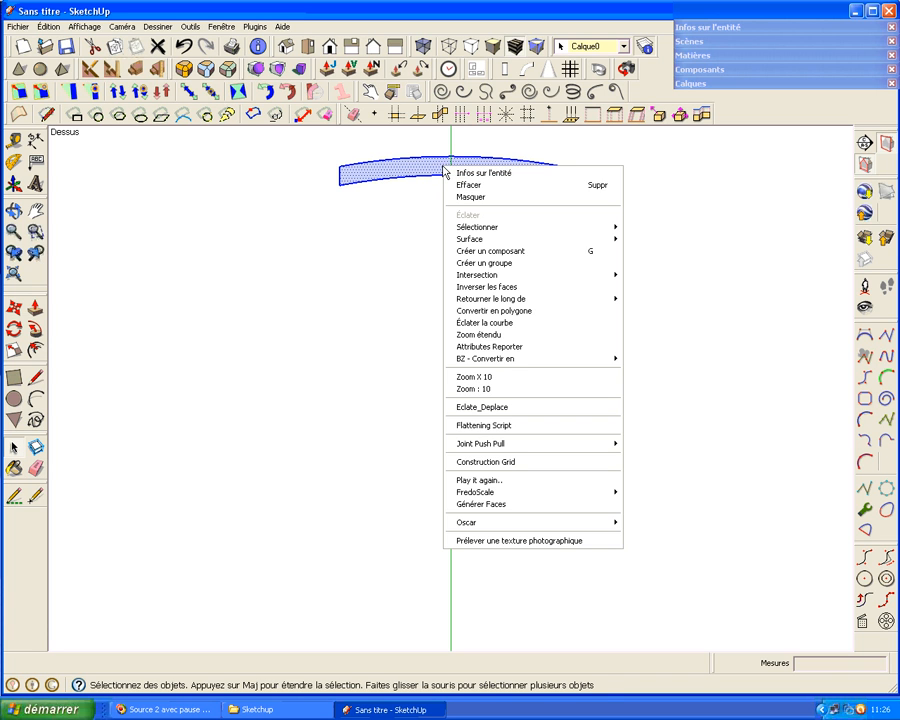
pyautogui.click(520, 263)
pyautogui.click(483, 294)
# - Create a construction grid at the origin with length 74, width 12 and interval 1 inch
pyautogui.scroll(-5, 483, 294)
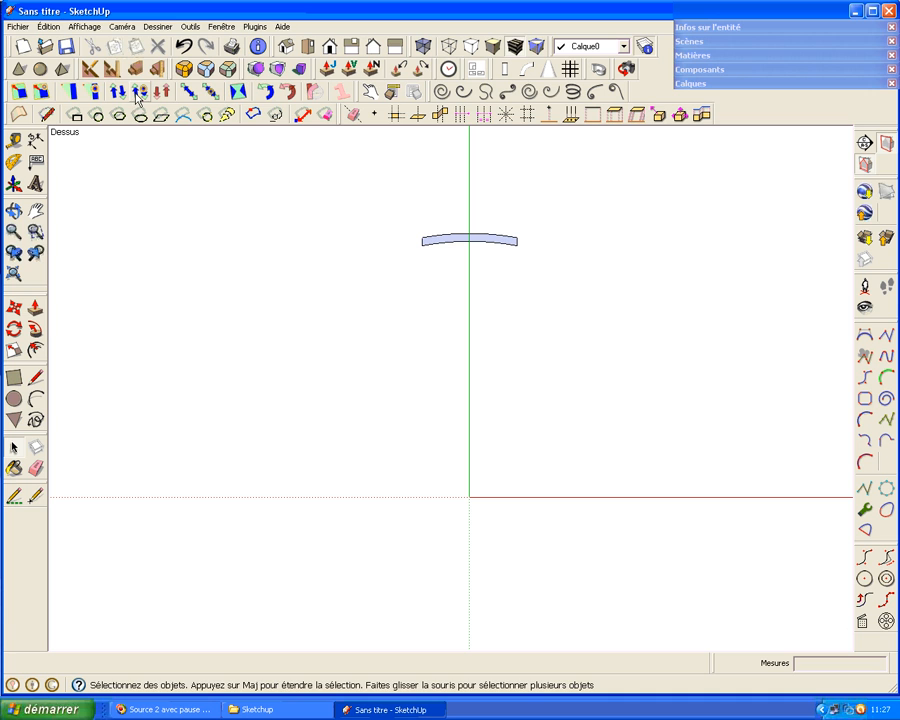
pyautogui.click(157, 29)
pyautogui.click(157, 266)
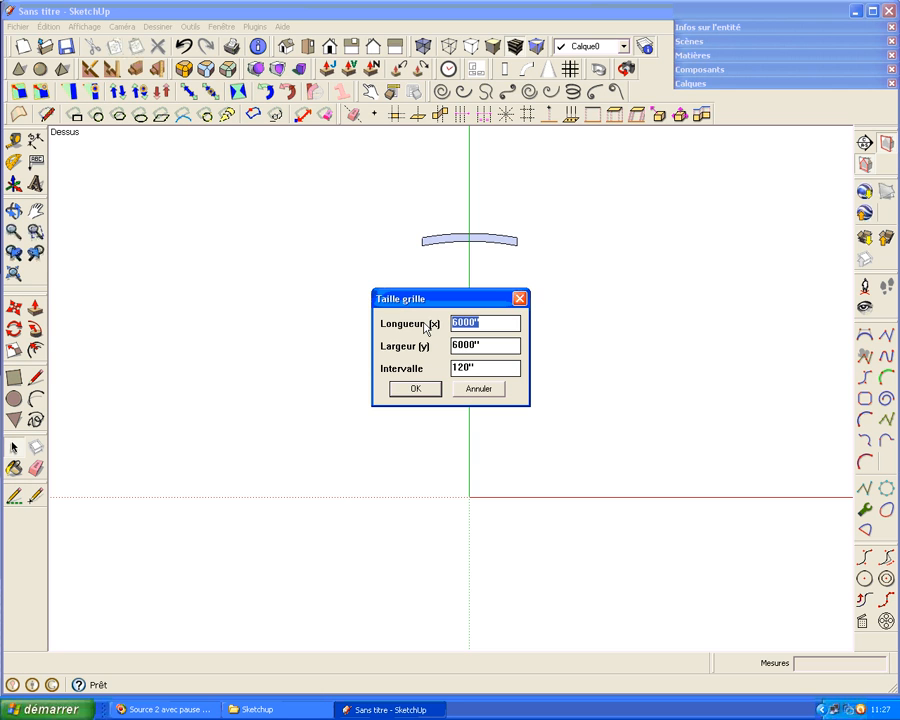
pyautogui.write('74')
pyautogui.moveTo(481, 345); pyautogui.dragTo(436, 345)
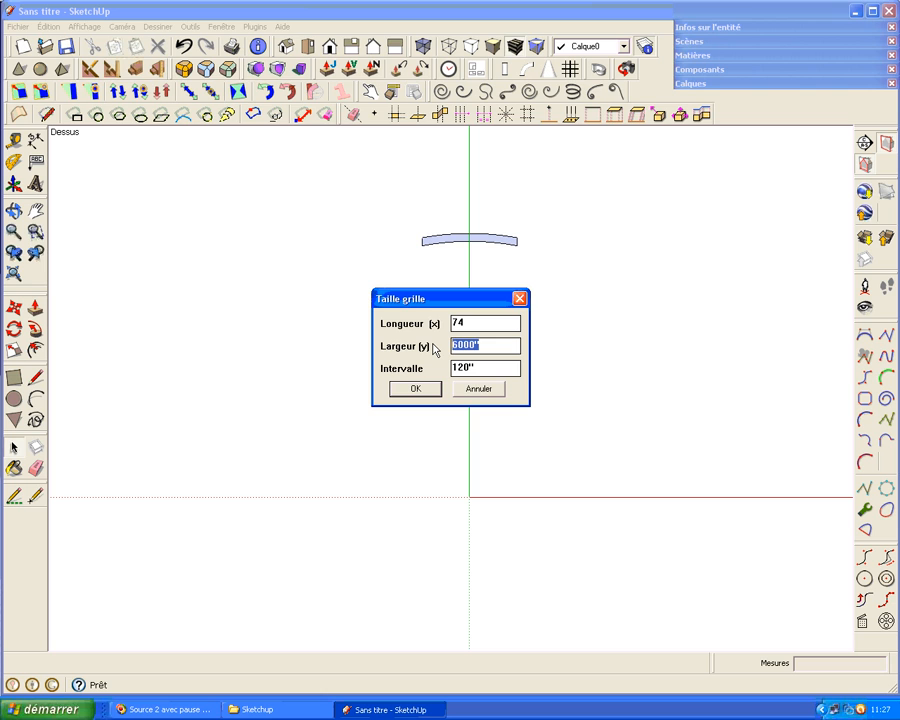
pyautogui.write('12')
pyautogui.press('Tab')
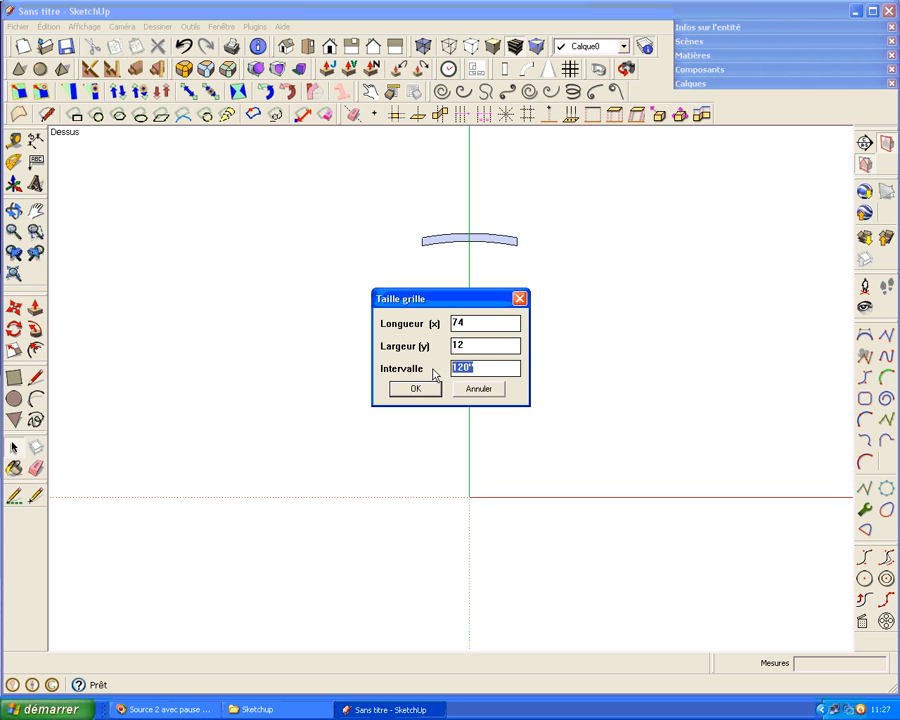
pyautogui.write('1')
pyautogui.click(417, 389)
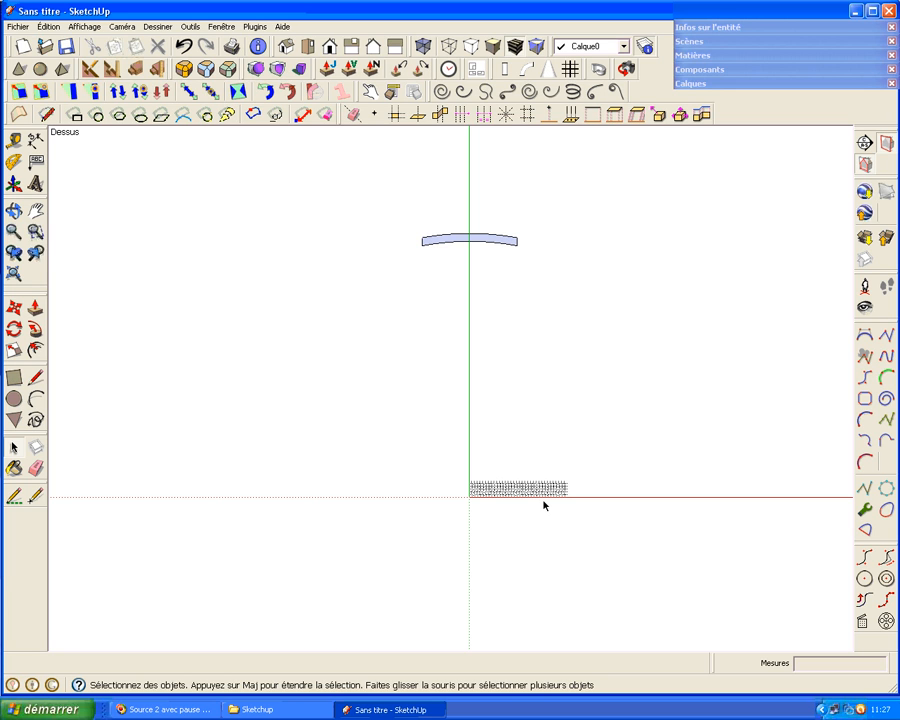
# - Move the curved strip group by its lower-left corner onto the construction grid beside the origin
pyautogui.click(460, 242)
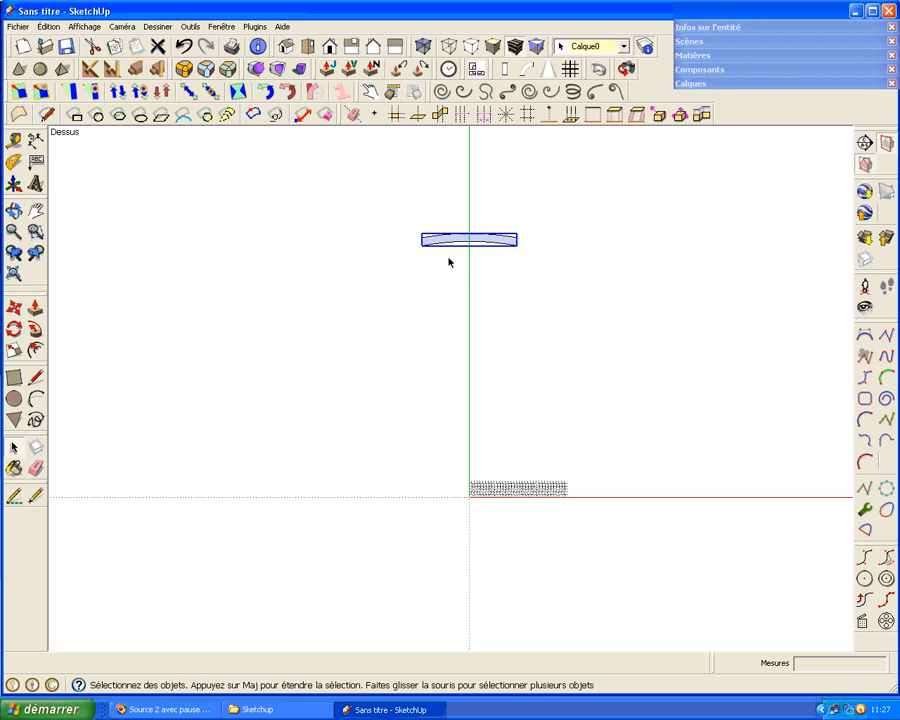
pyautogui.click(14, 307)
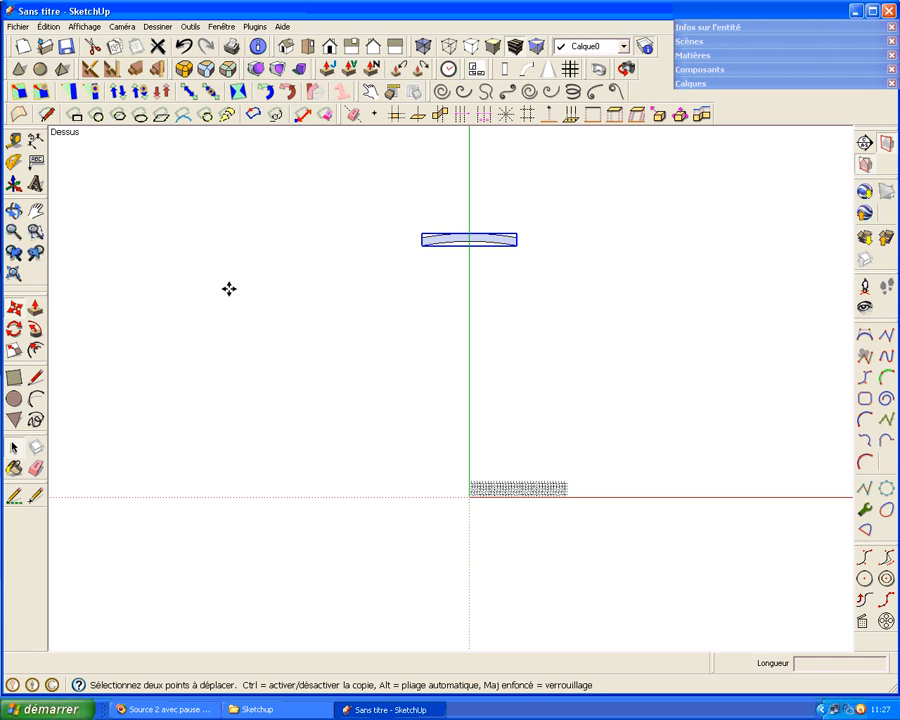
pyautogui.click(424, 245)
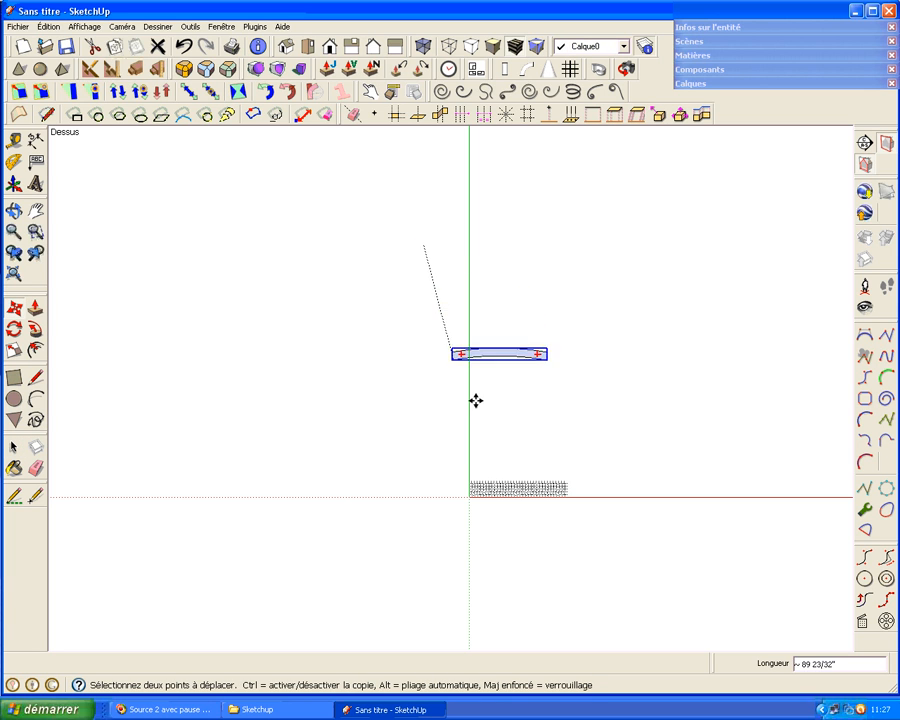
pyautogui.click(471, 494)
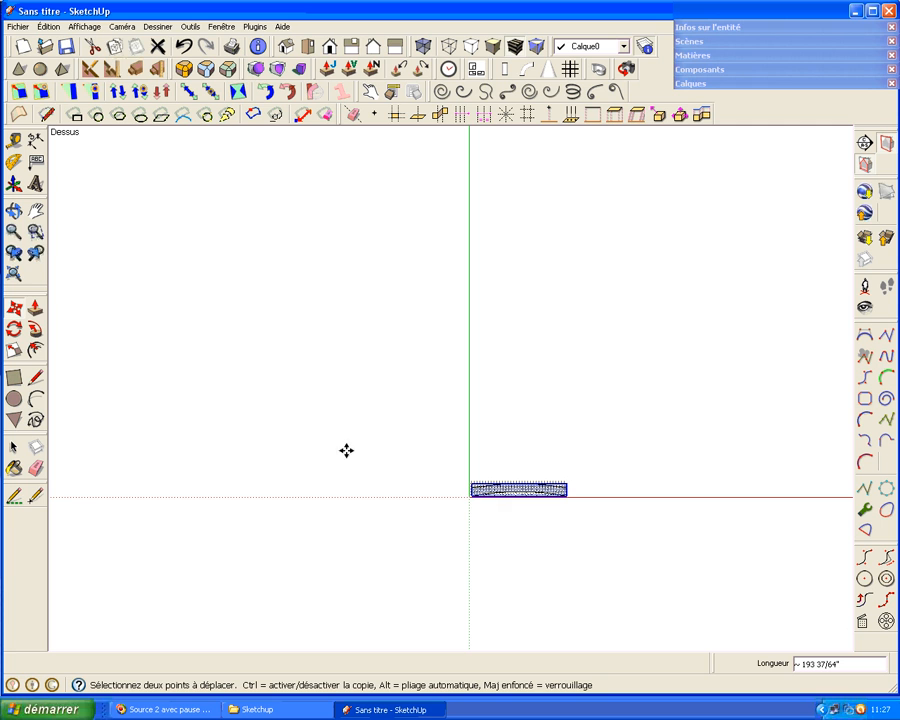
# - Snap the strip's lower-left corner to the grid intersection one interval in from the origin along both axes
pyautogui.click(14, 272)
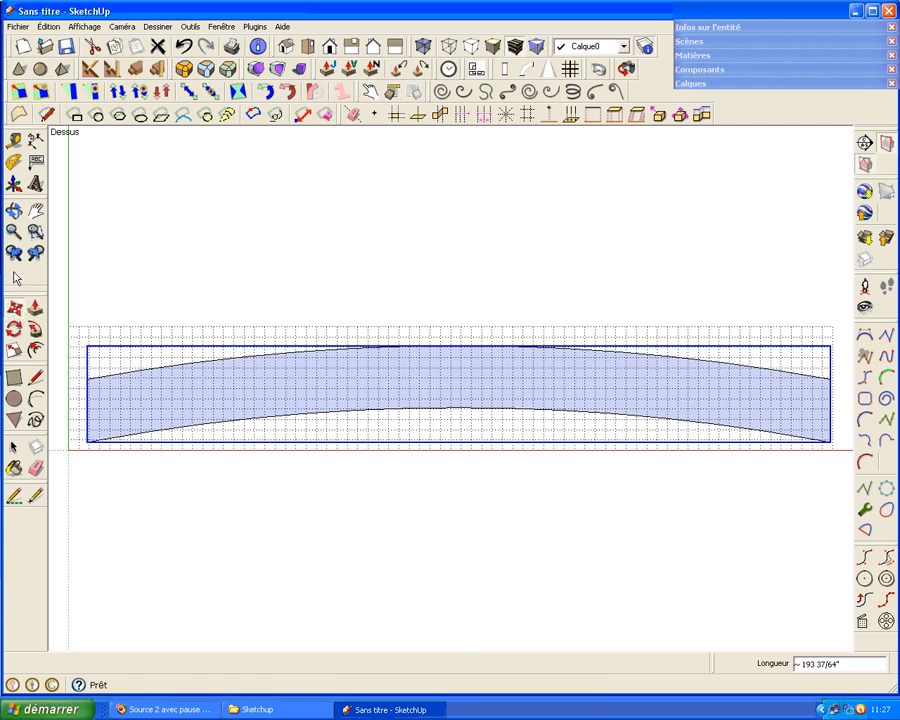
pyautogui.click(88, 440)
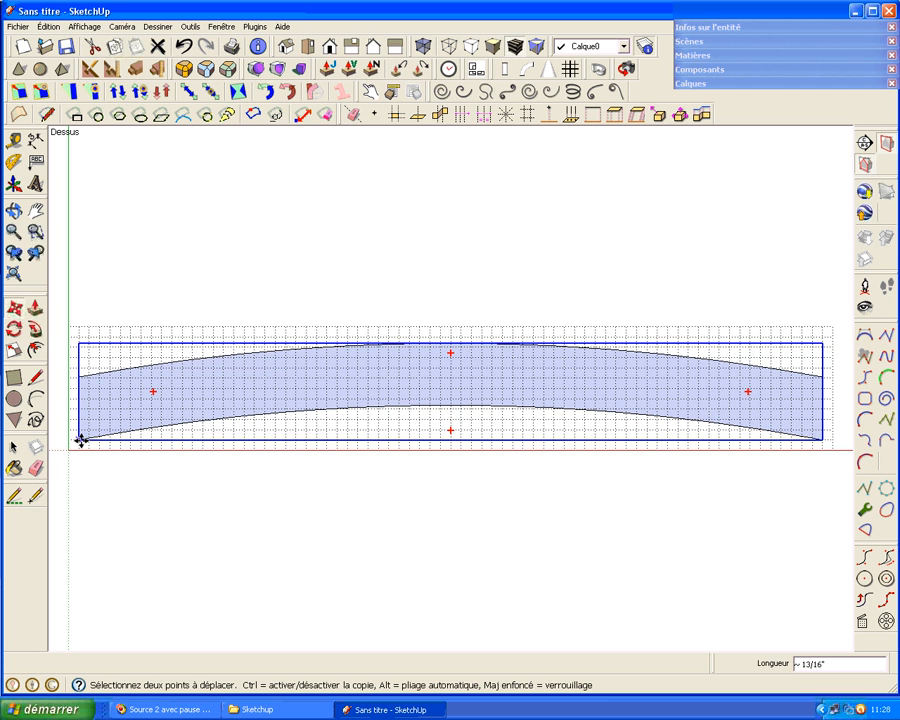
pyautogui.click(80, 440)
pyautogui.press('space')
pyautogui.click(114, 516)
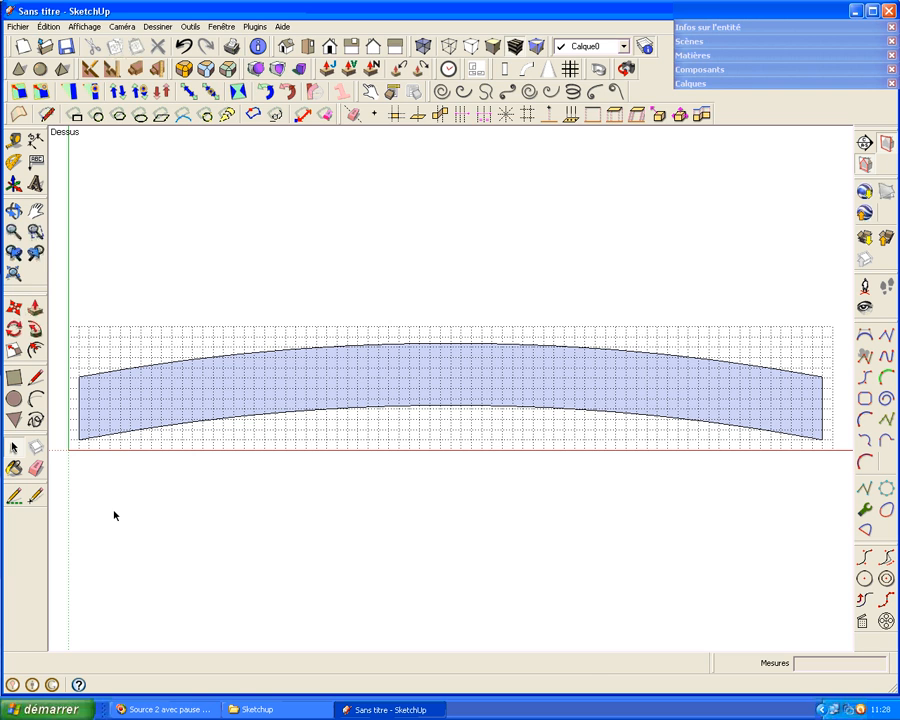
# - Fit the strip and grid in view and select the hp photosmart 1115 series printer in the print setup
pyautogui.click(13, 277)
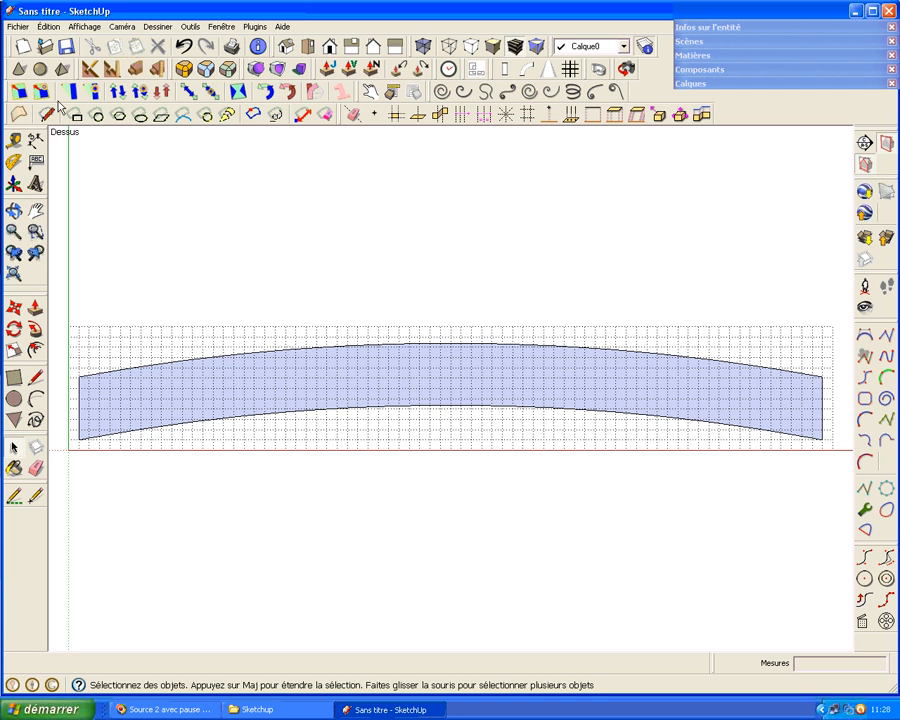
pyautogui.click(17, 26)
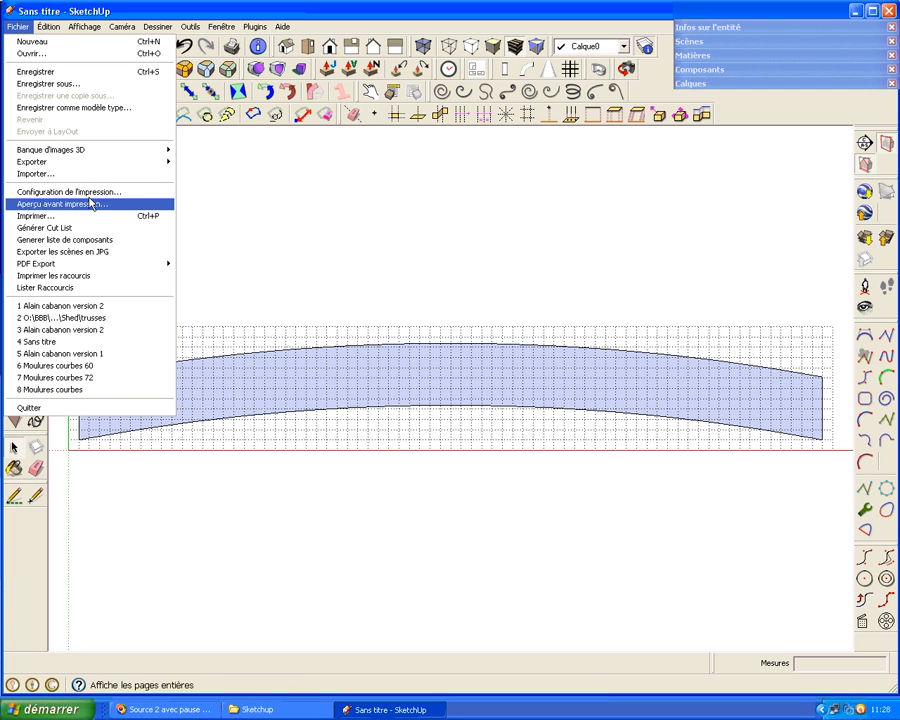
pyautogui.click(85, 191)
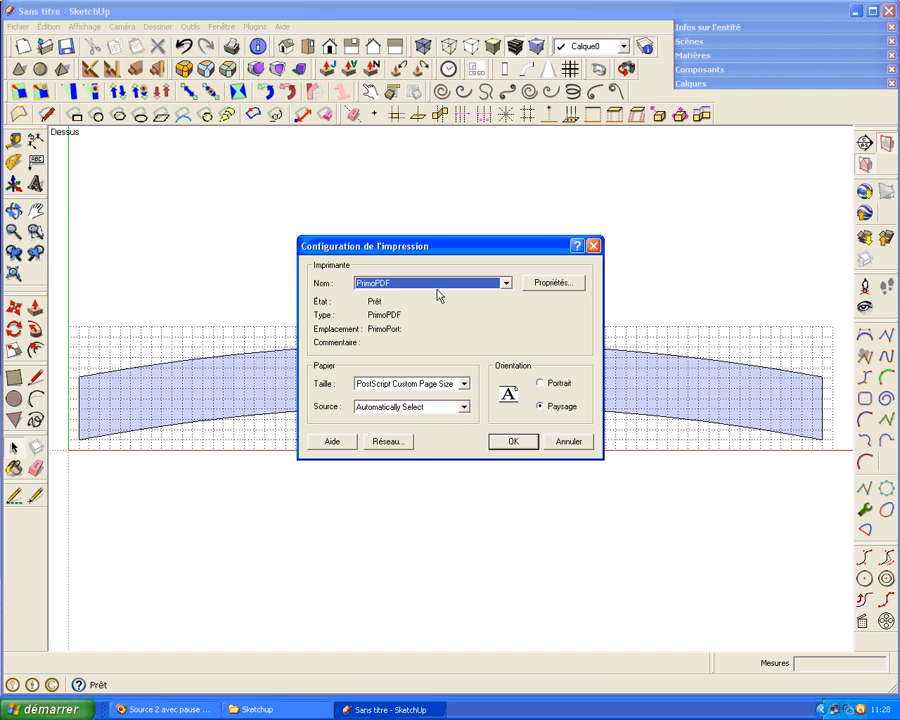
pyautogui.click(506, 283)
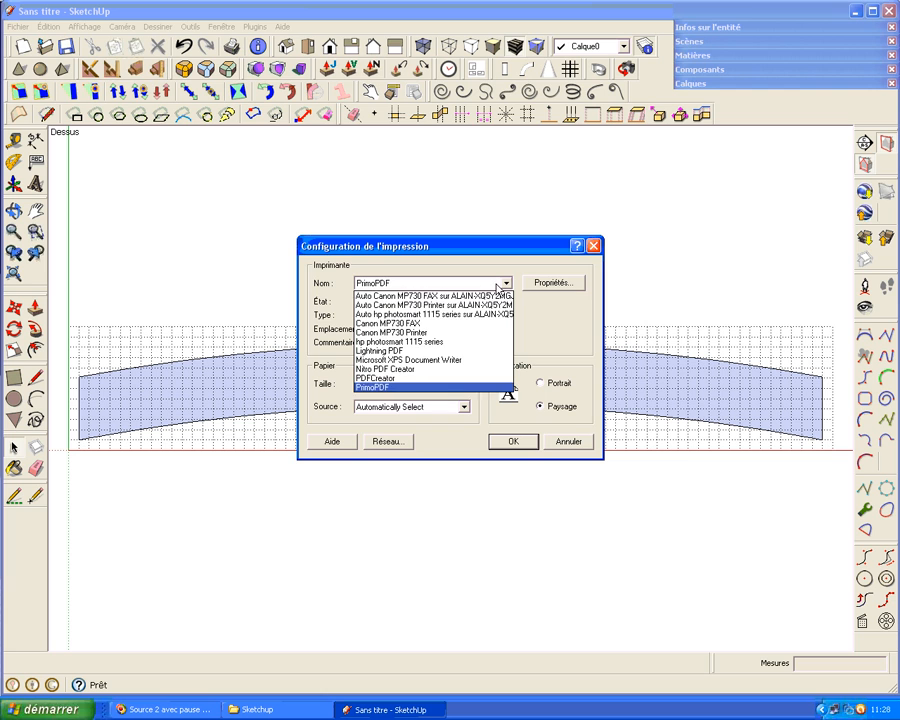
pyautogui.click(431, 349)
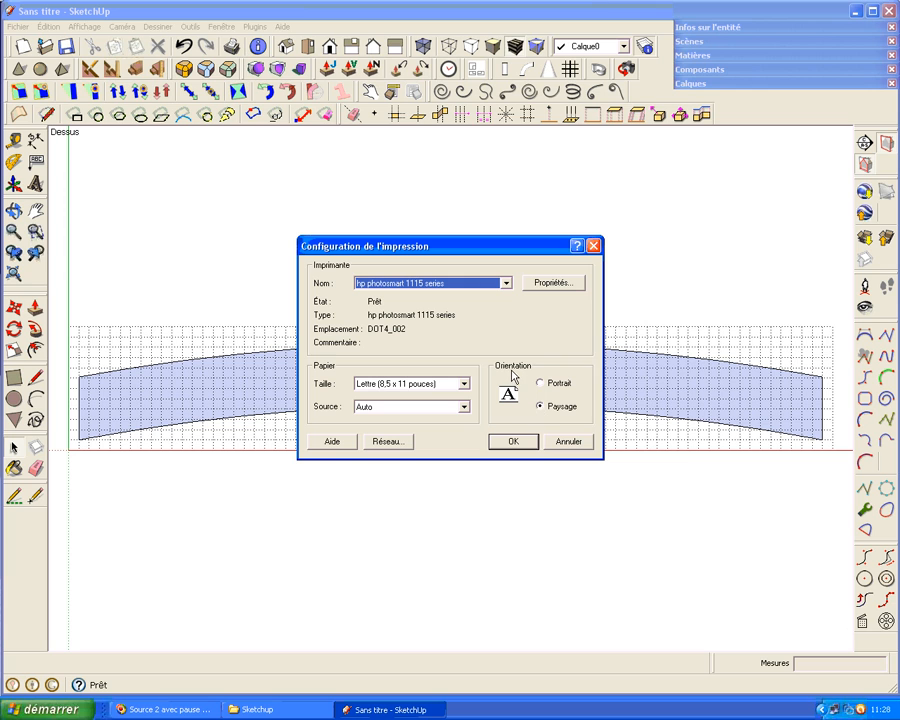
pyautogui.click(515, 441)
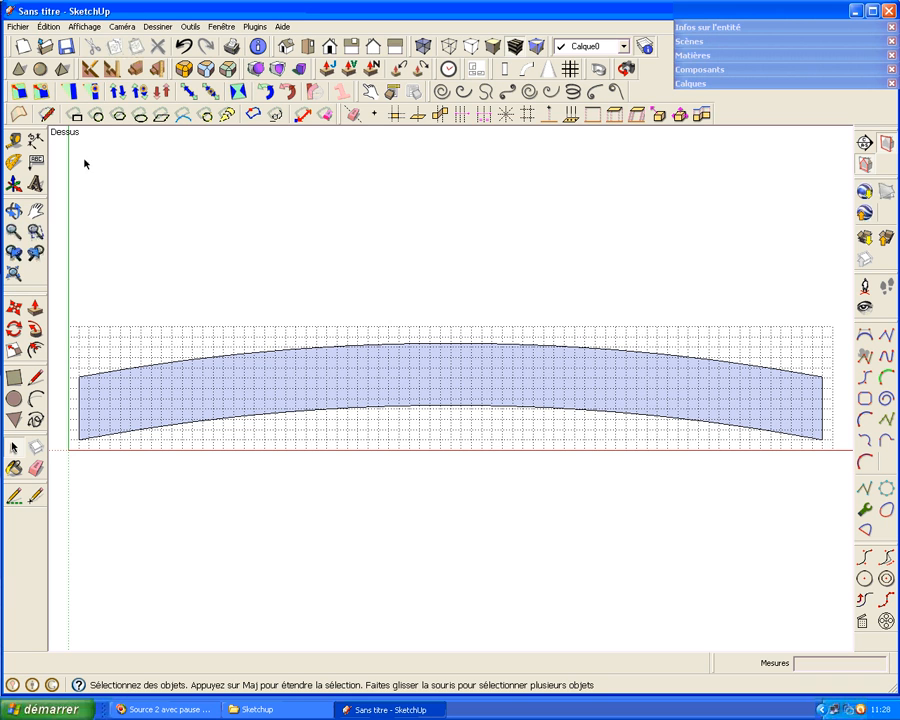
# - Generate a print preview of all tiled sheets at 1:1 scale, using the model's extents
pyautogui.click(17, 27)
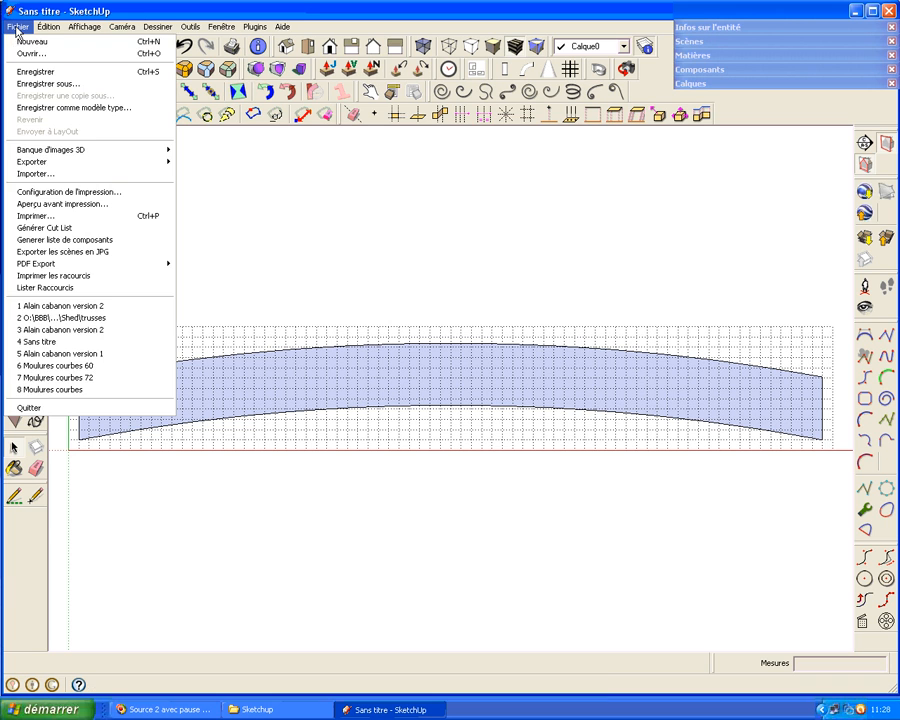
pyautogui.click(73, 204)
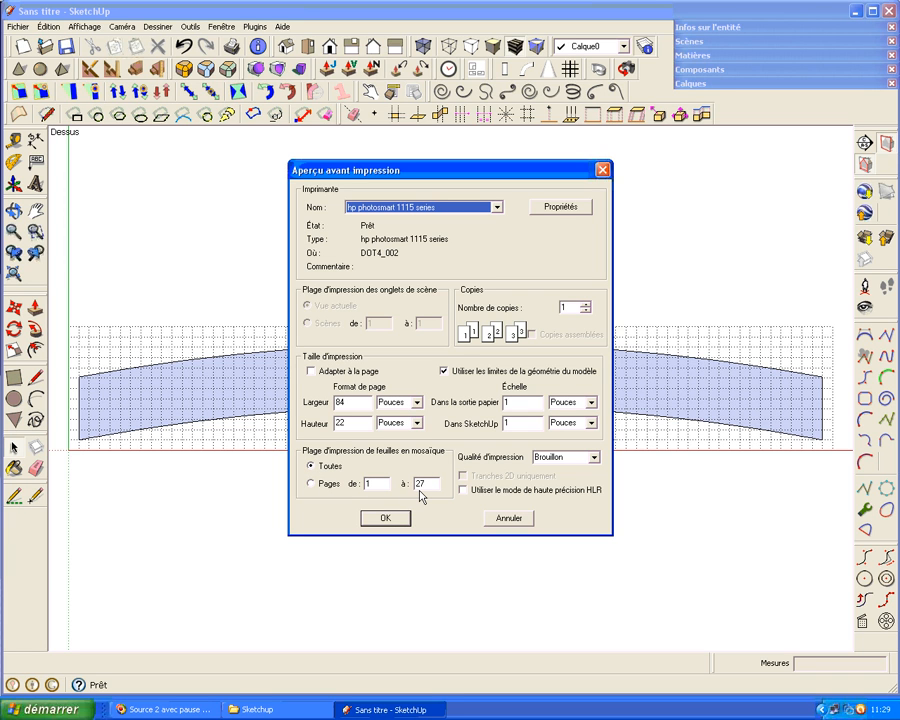
pyautogui.click(387, 519)
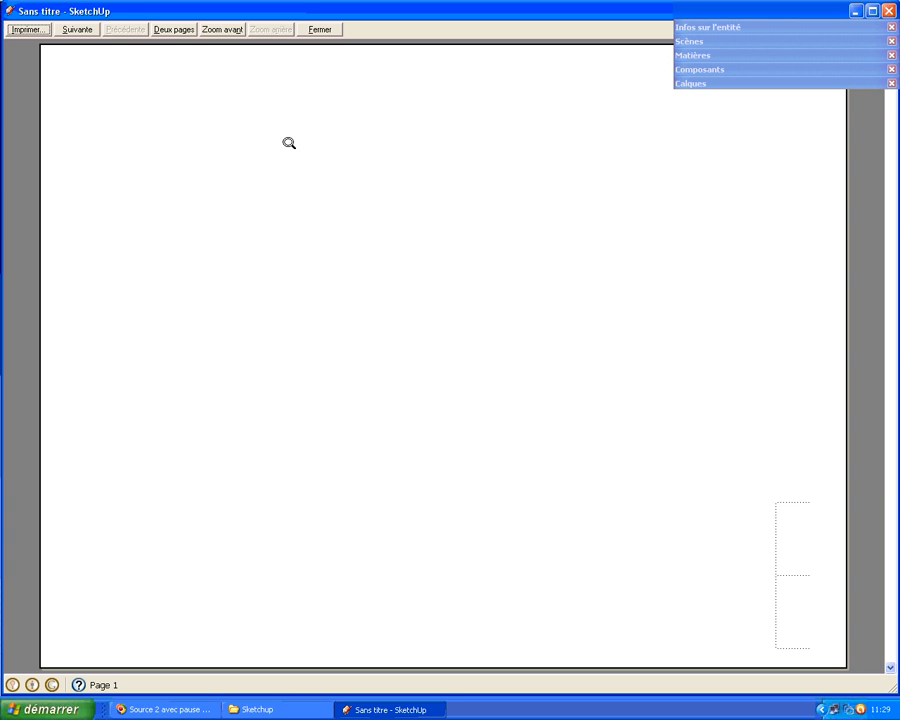
# - Page through the tiled sheets in the print preview up to page 24, checking the strip and grid, and close it
pyautogui.click(79, 30)
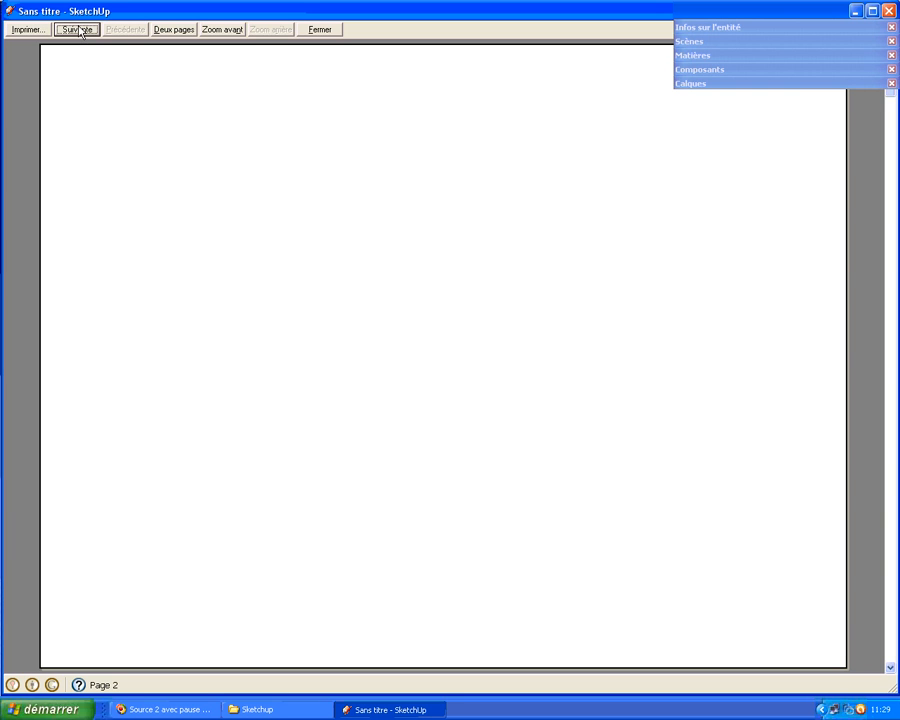
pyautogui.click(79, 30)
pyautogui.click(79, 30)
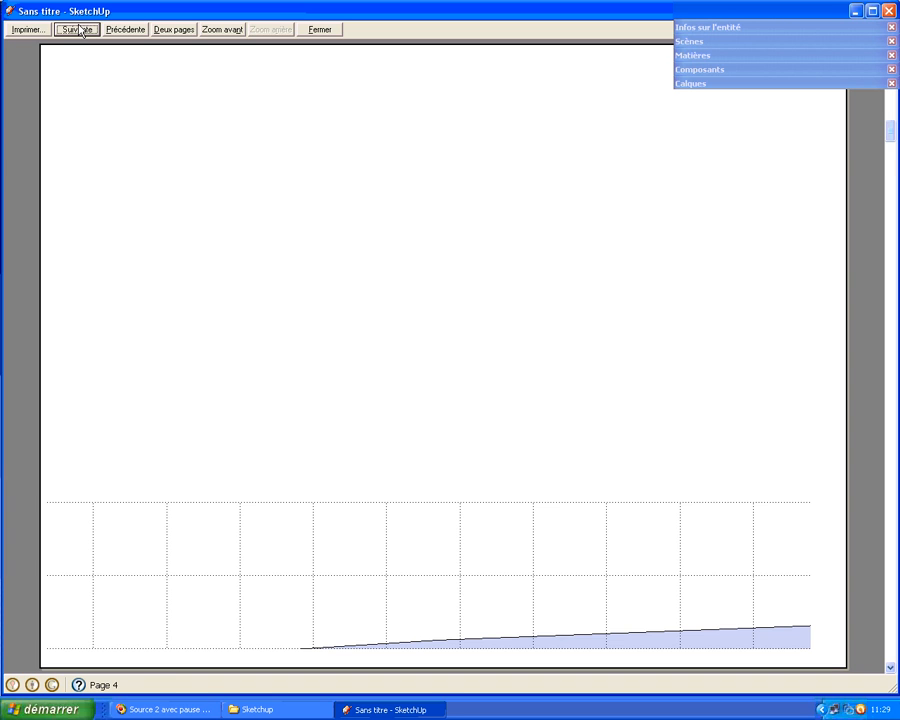
pyautogui.click(79, 30)
pyautogui.click(79, 30)
pyautogui.click(79, 30)
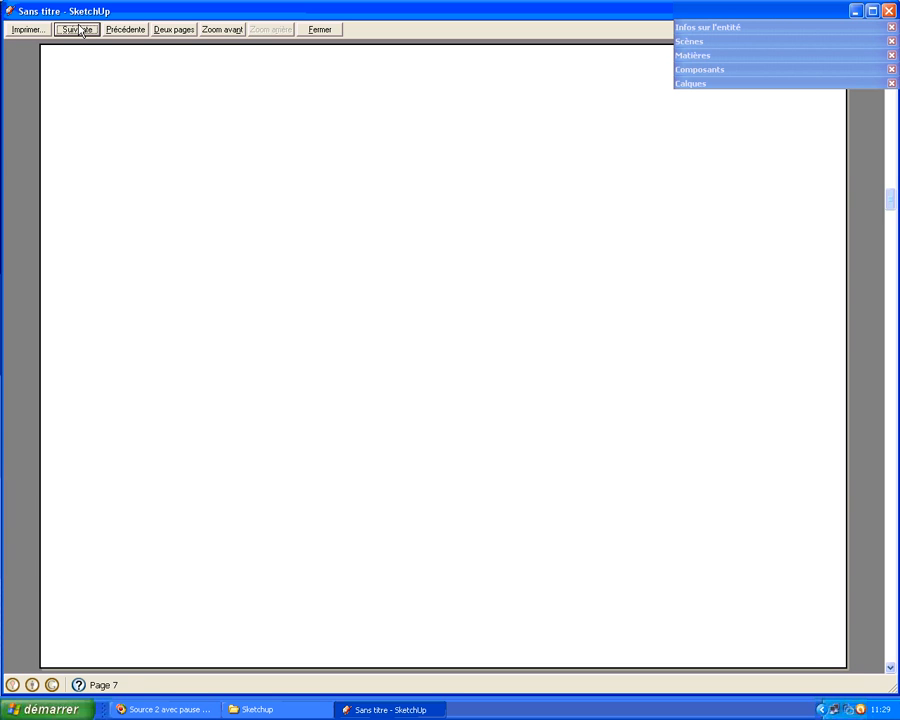
pyautogui.click(79, 30)
pyautogui.click(80, 31)
pyautogui.click(80, 31)
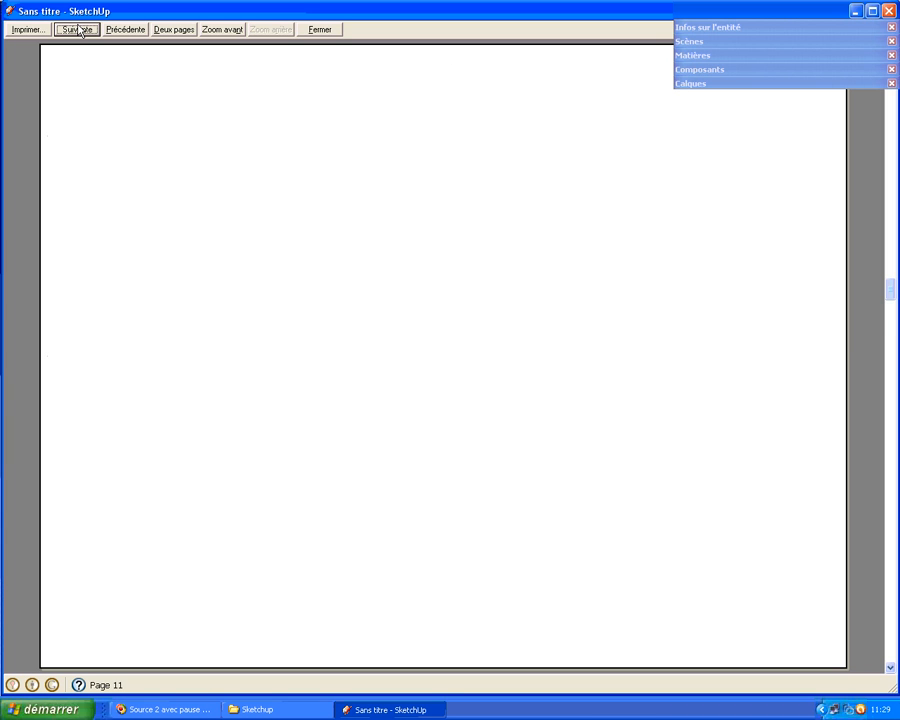
pyautogui.click(80, 31)
pyautogui.click(80, 31)
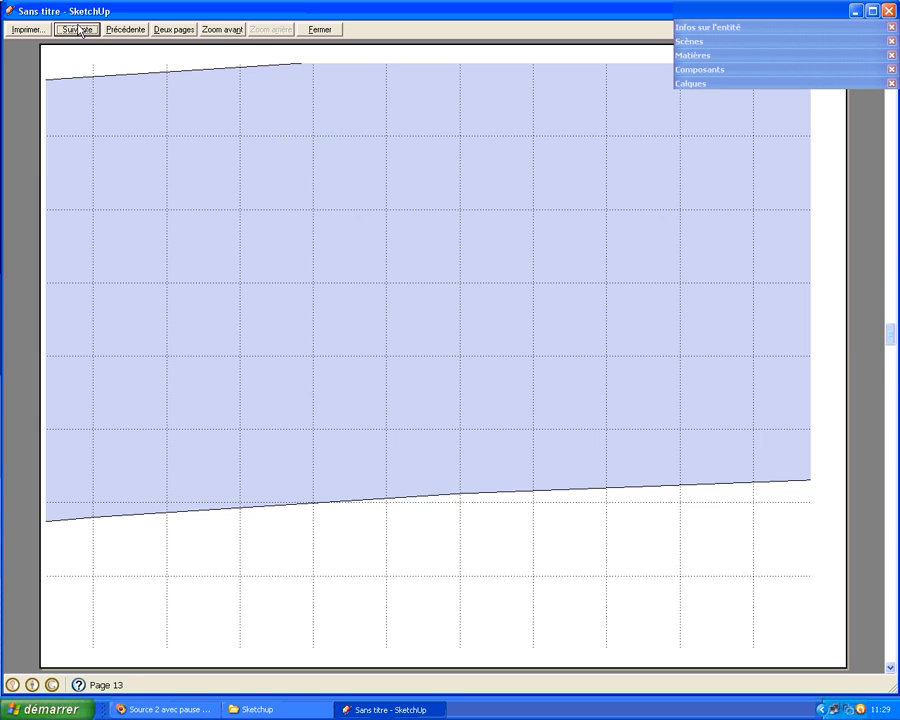
pyautogui.click(80, 31)
pyautogui.click(80, 31)
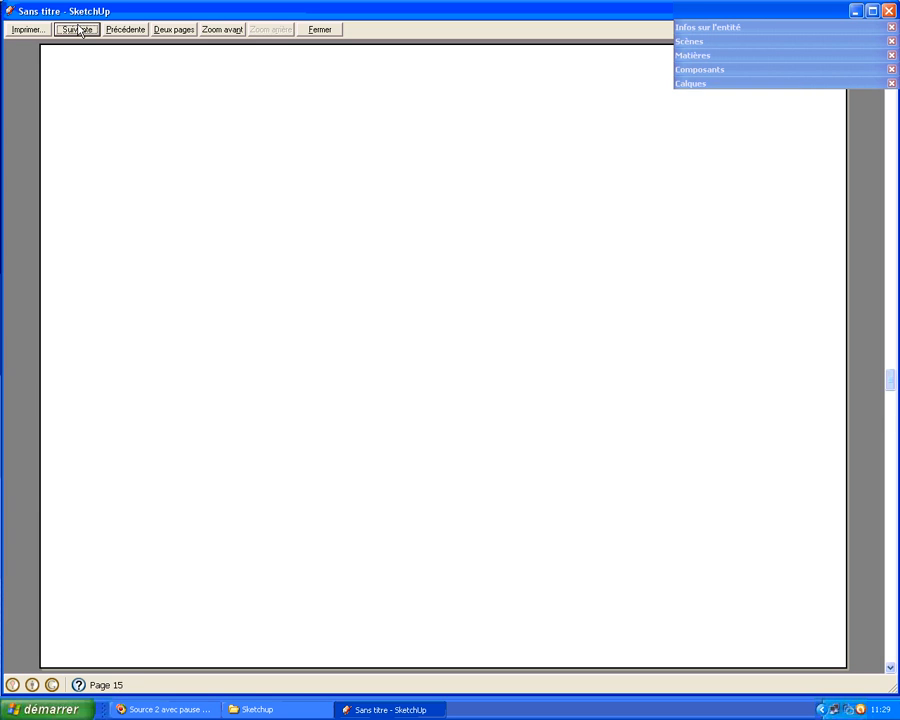
pyautogui.click(80, 31)
pyautogui.click(80, 31)
pyautogui.click(80, 31)
pyautogui.click(80, 31)
pyautogui.click(80, 31)
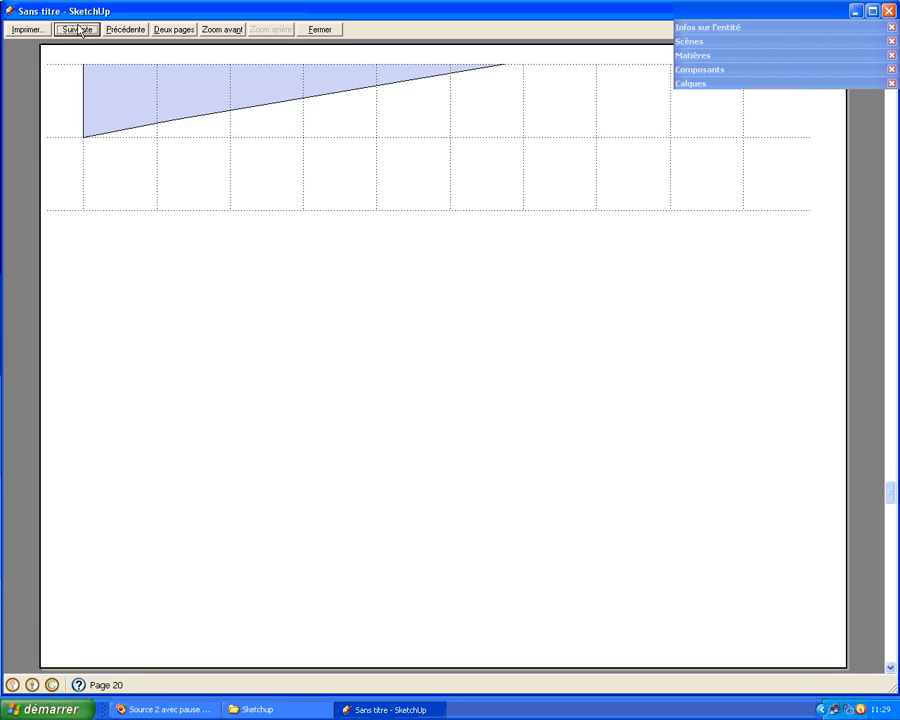
pyautogui.click(80, 31)
pyautogui.click(80, 31)
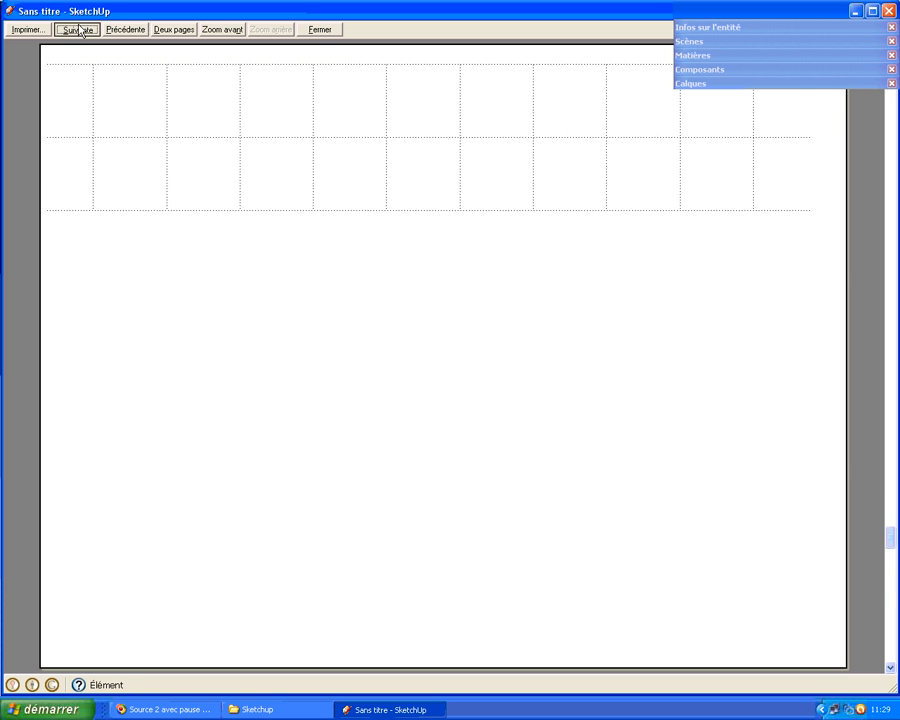
pyautogui.click(80, 31)
pyautogui.click(80, 31)
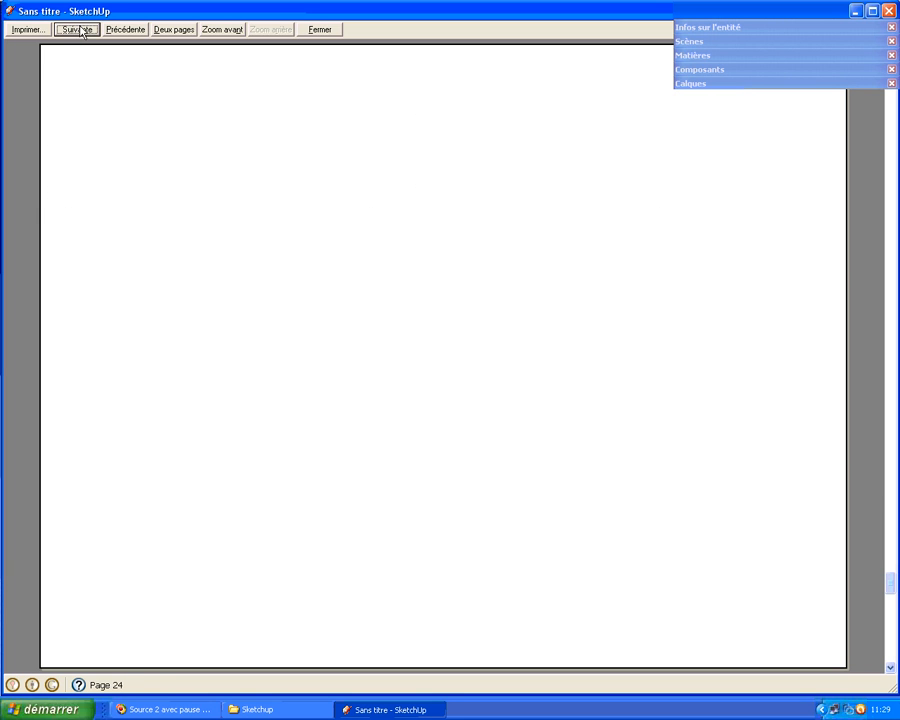
pyautogui.click(327, 32)
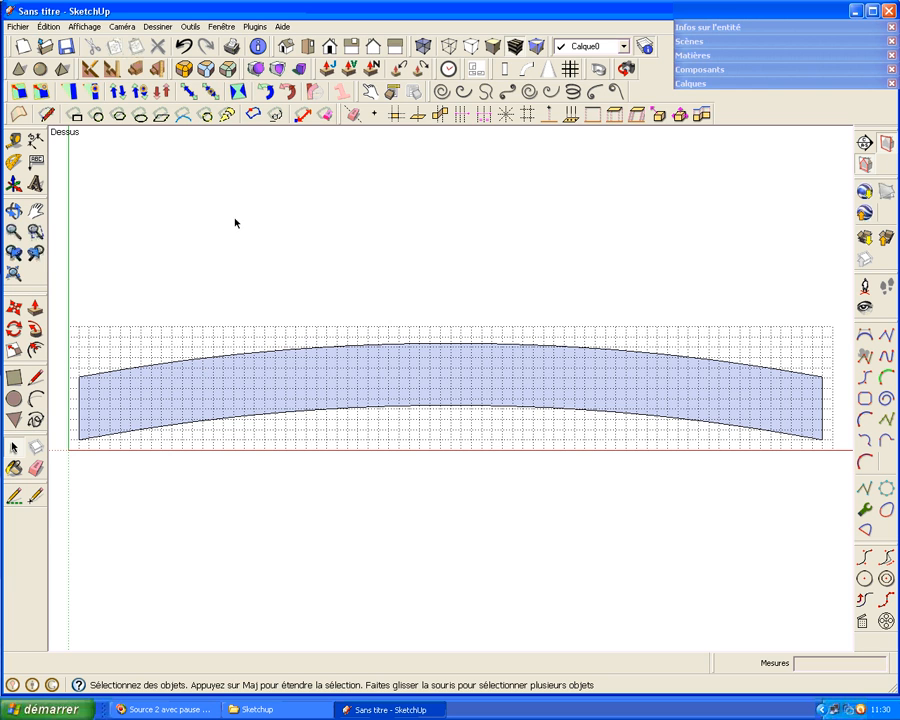
# - Set up another print preview with PrimoPDF as the printer
pyautogui.click(17, 26)
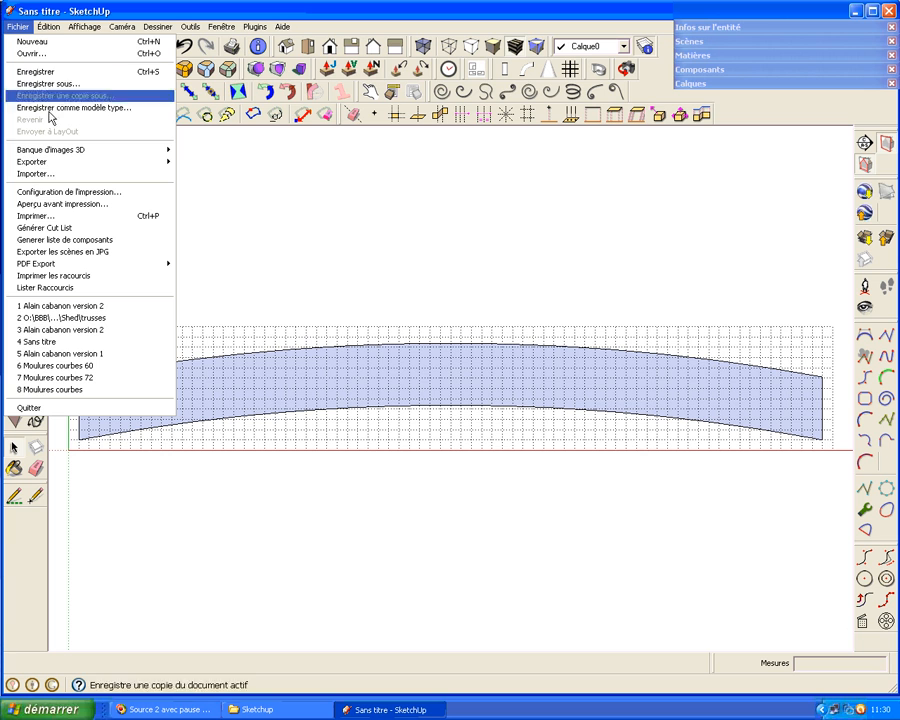
pyautogui.click(76, 206)
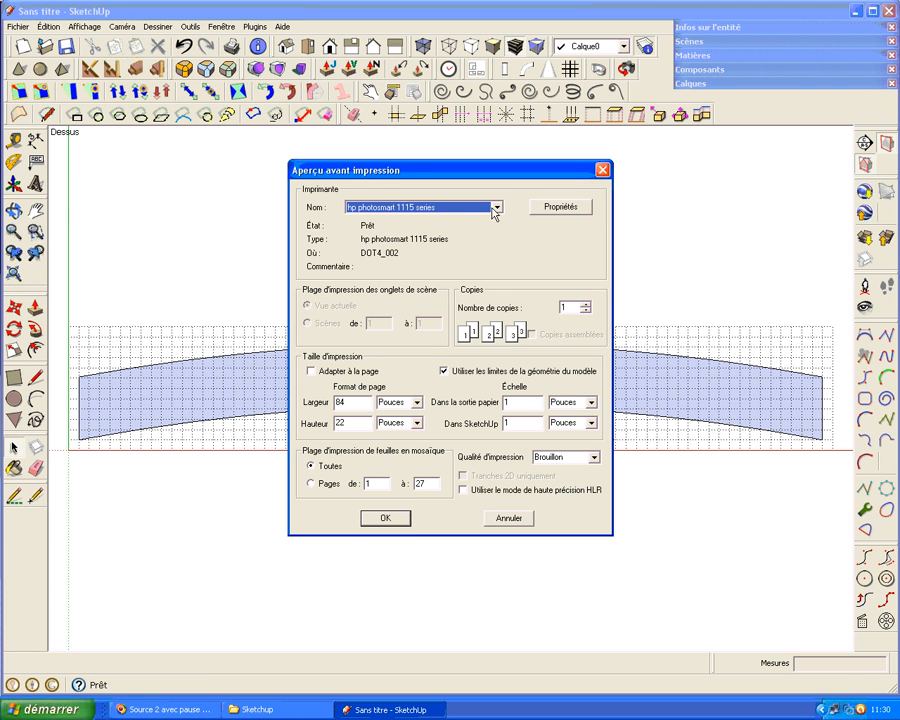
pyautogui.click(497, 207)
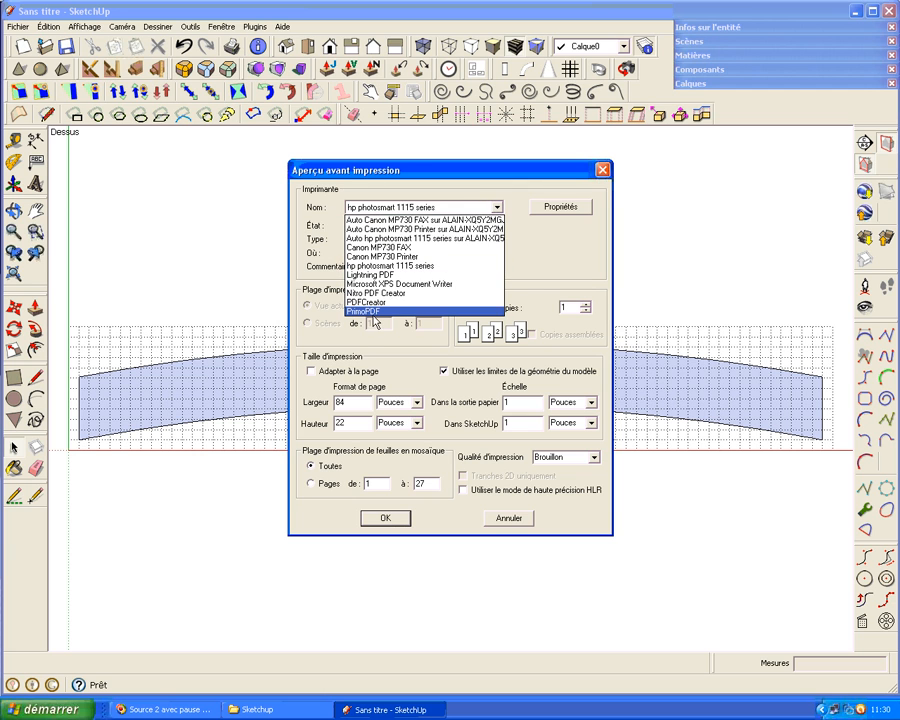
pyautogui.click(362, 312)
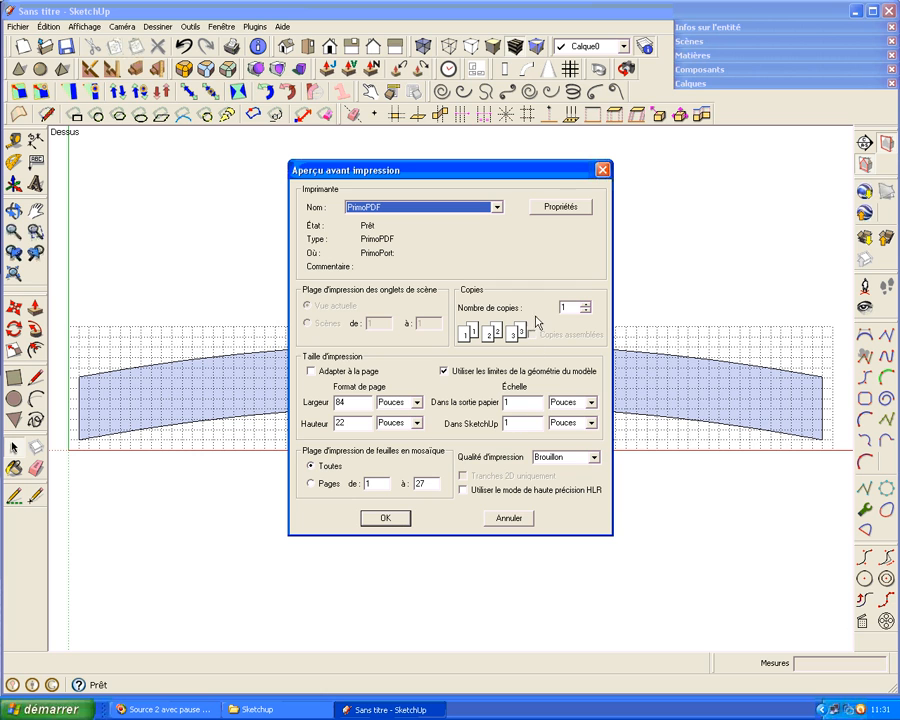
# - Define a PostScript custom page size for PrimoPDF in inches, with a width of 22 and a height of 90
pyautogui.click(562, 207)
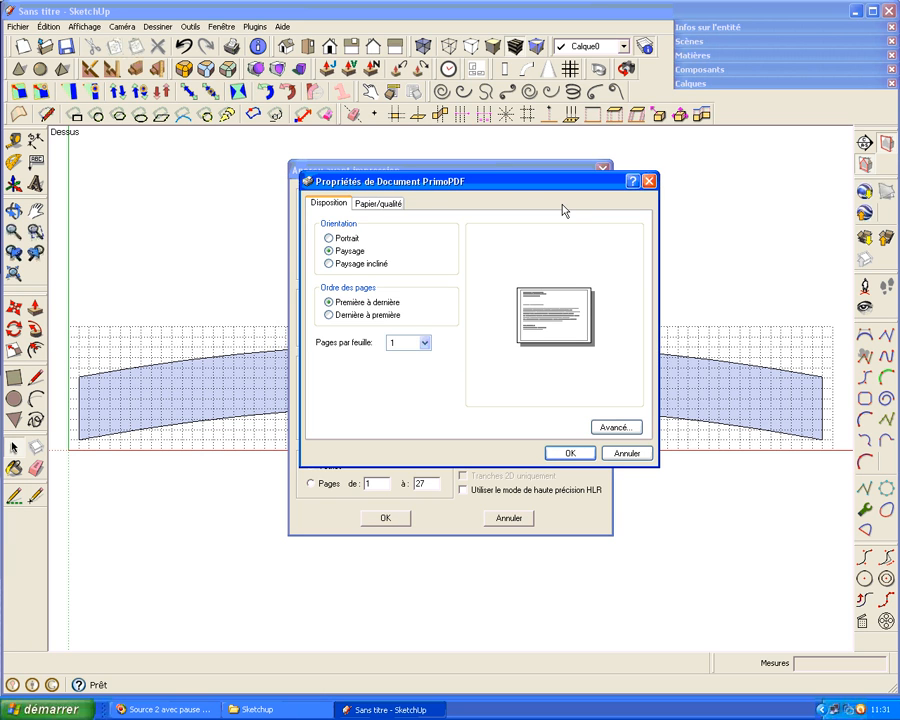
pyautogui.click(383, 206)
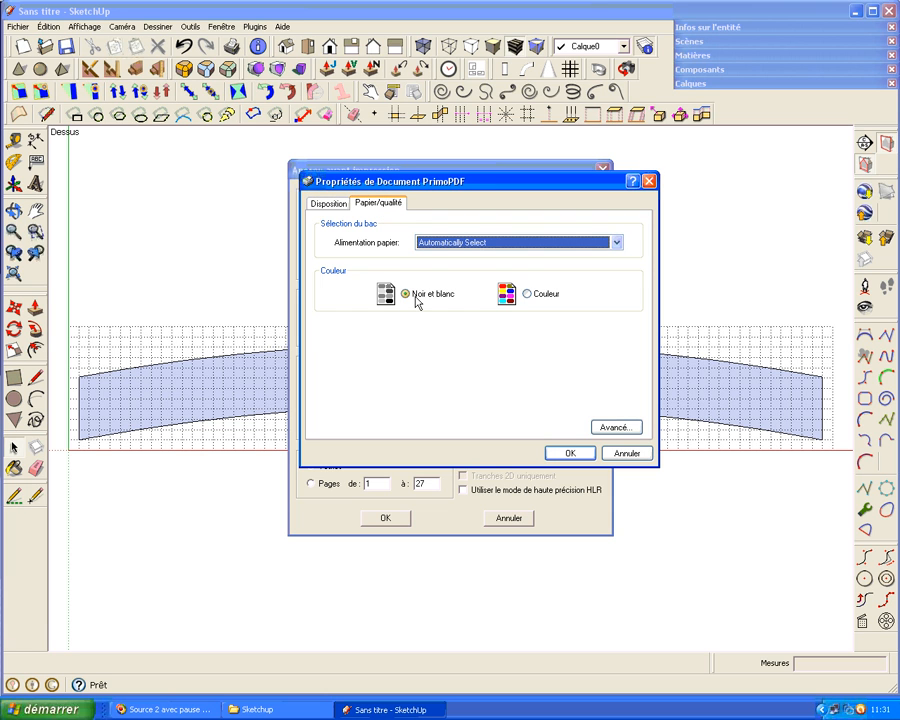
pyautogui.click(614, 428)
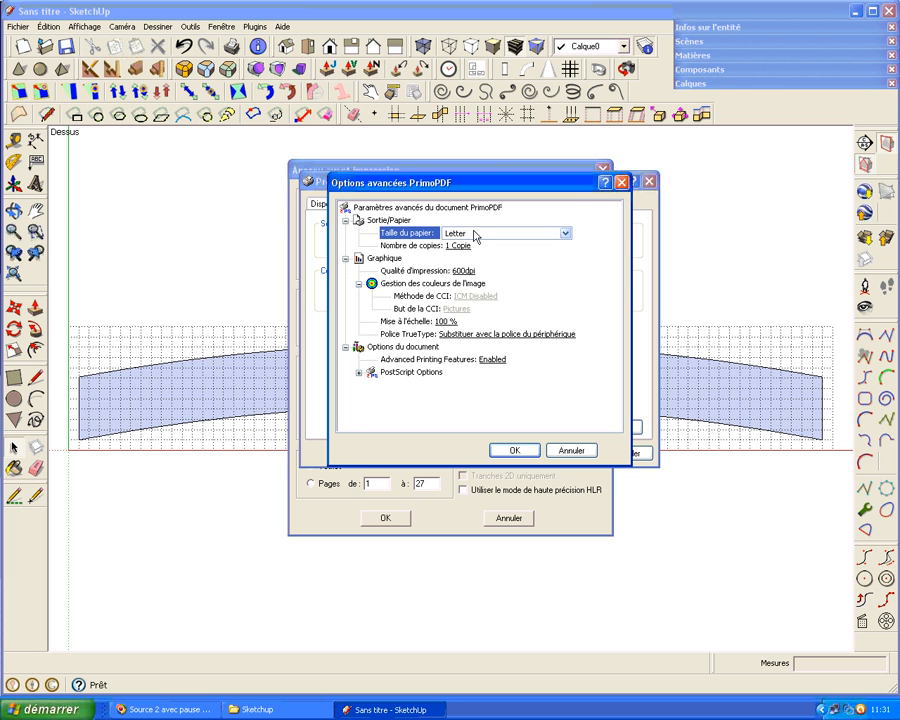
pyautogui.click(566, 234)
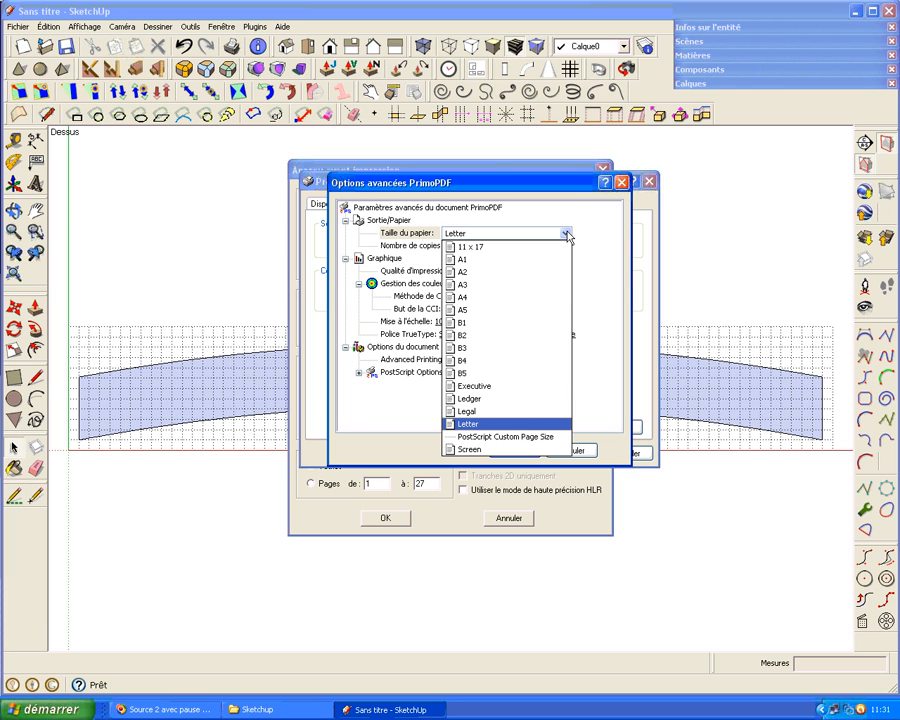
pyautogui.click(494, 446)
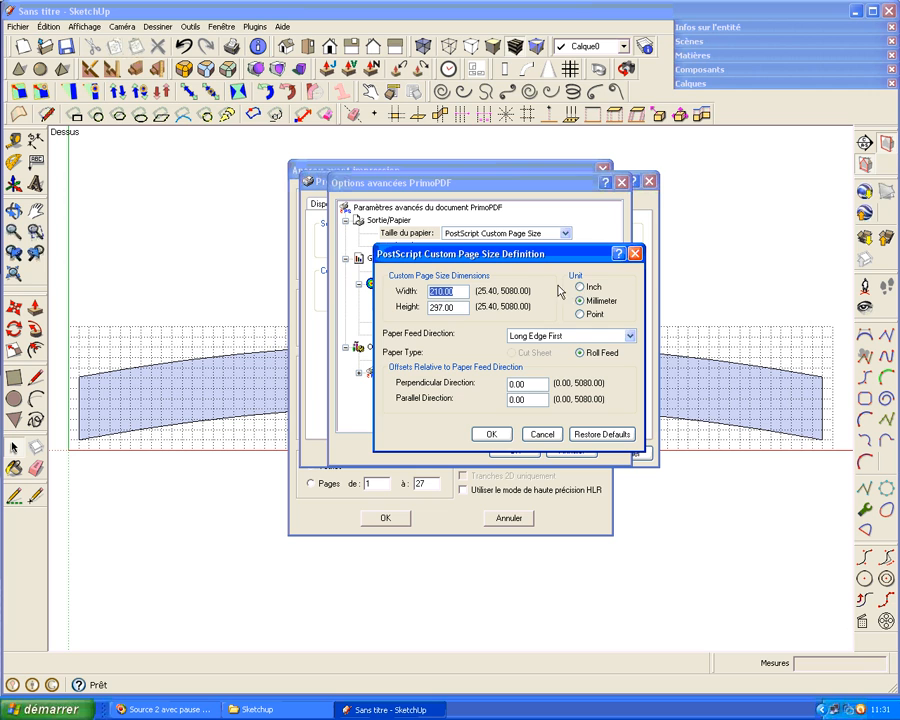
pyautogui.click(580, 286)
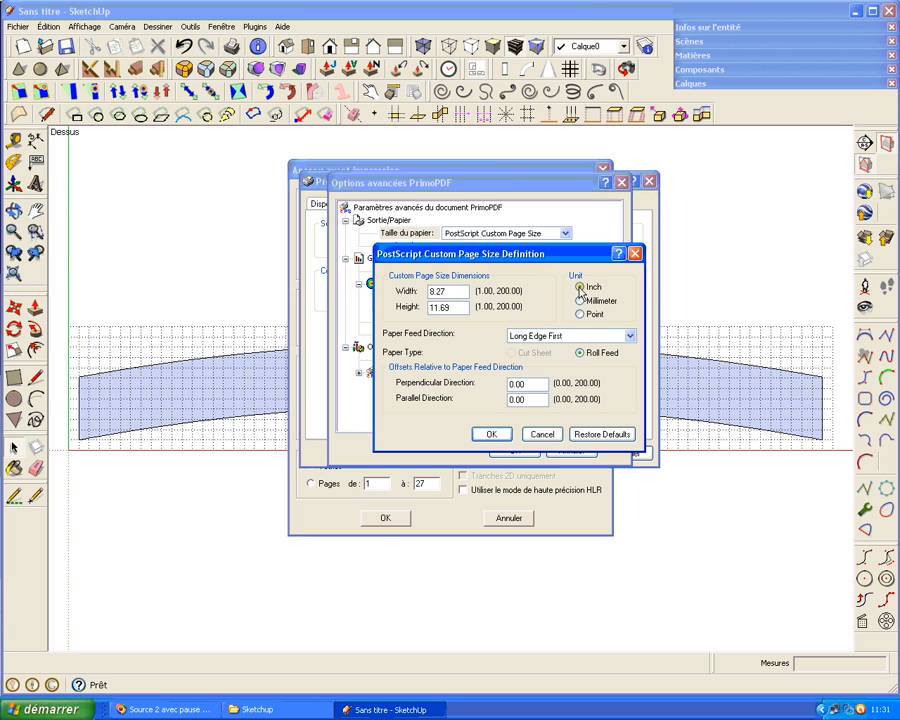
pyautogui.moveTo(460, 291); pyautogui.dragTo(391, 296)
pyautogui.write('22')
pyautogui.moveTo(466, 310); pyautogui.dragTo(418, 316)
pyautogui.write('90')
pyautogui.click(494, 434)
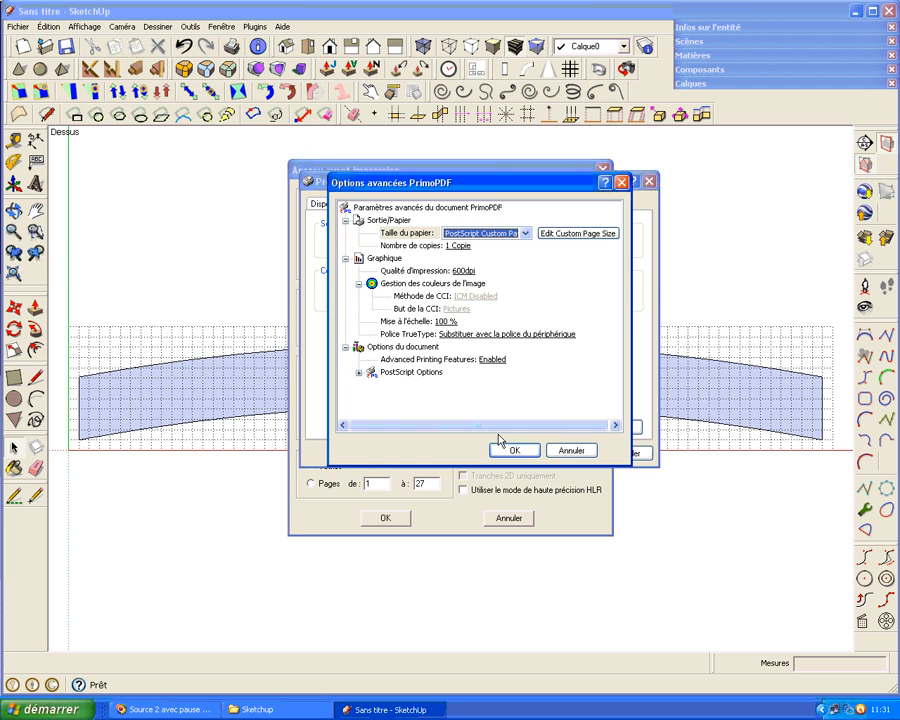
# - Accept the PrimoPDF options with print quality kept at 600 dpi, and preview the strip on the custom page at 1:1 scale
pyautogui.click(466, 271)
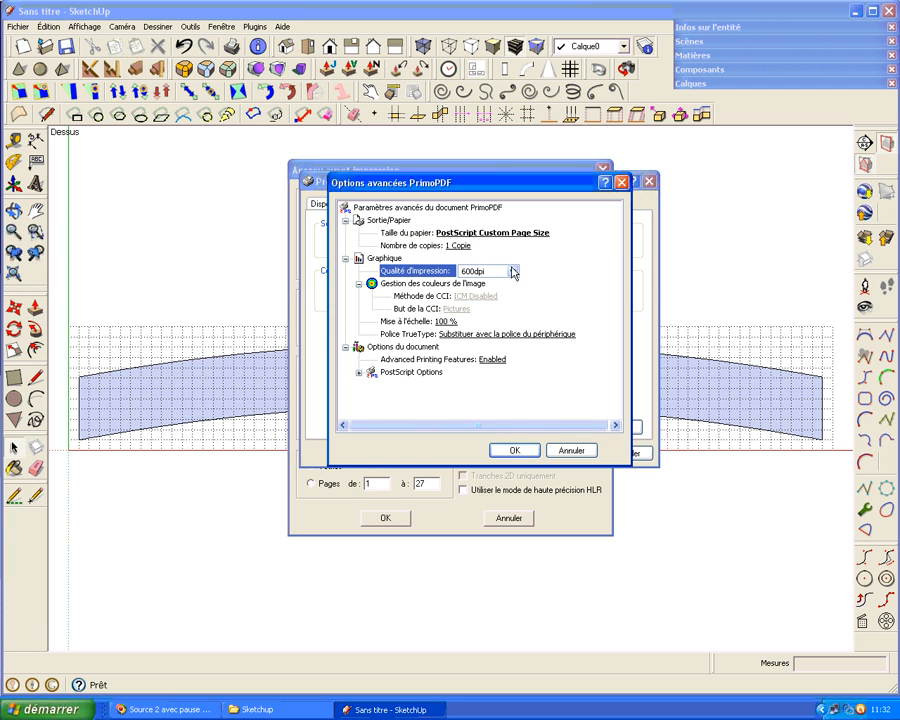
pyautogui.click(513, 271)
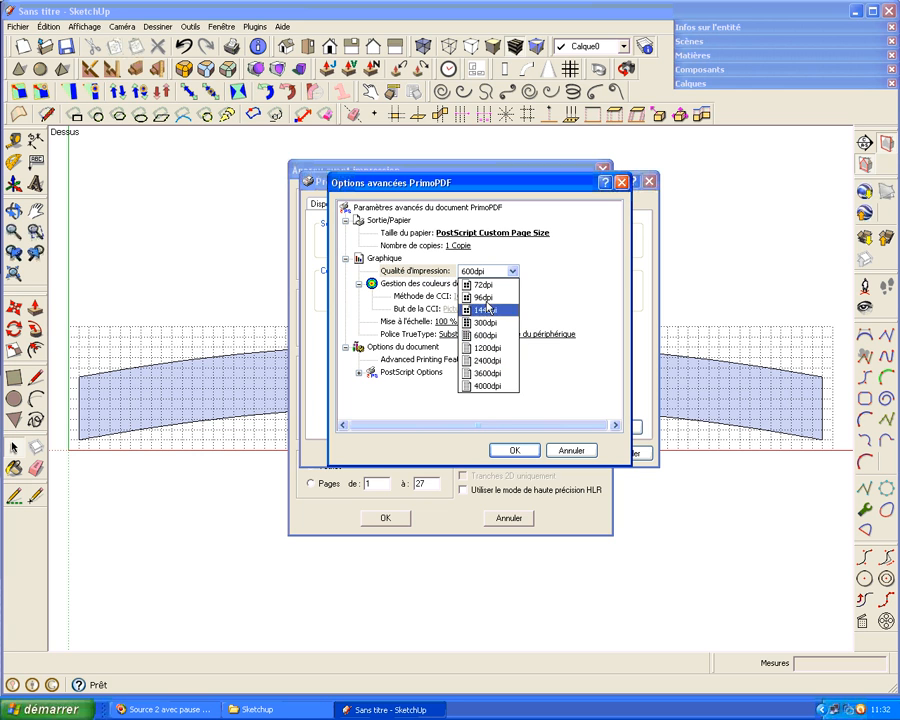
pyautogui.click(514, 272)
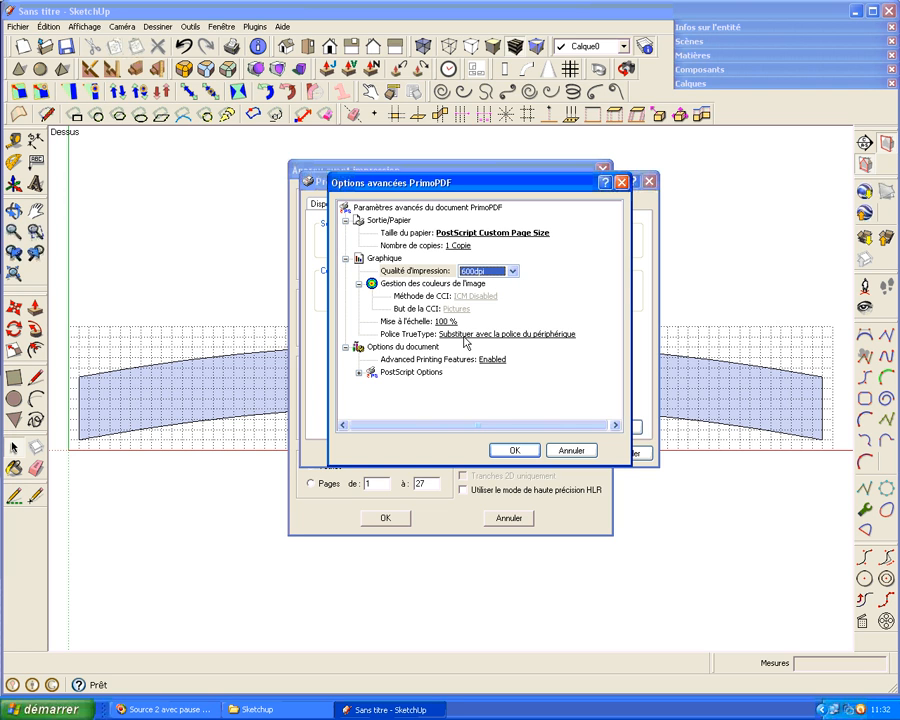
pyautogui.click(511, 452)
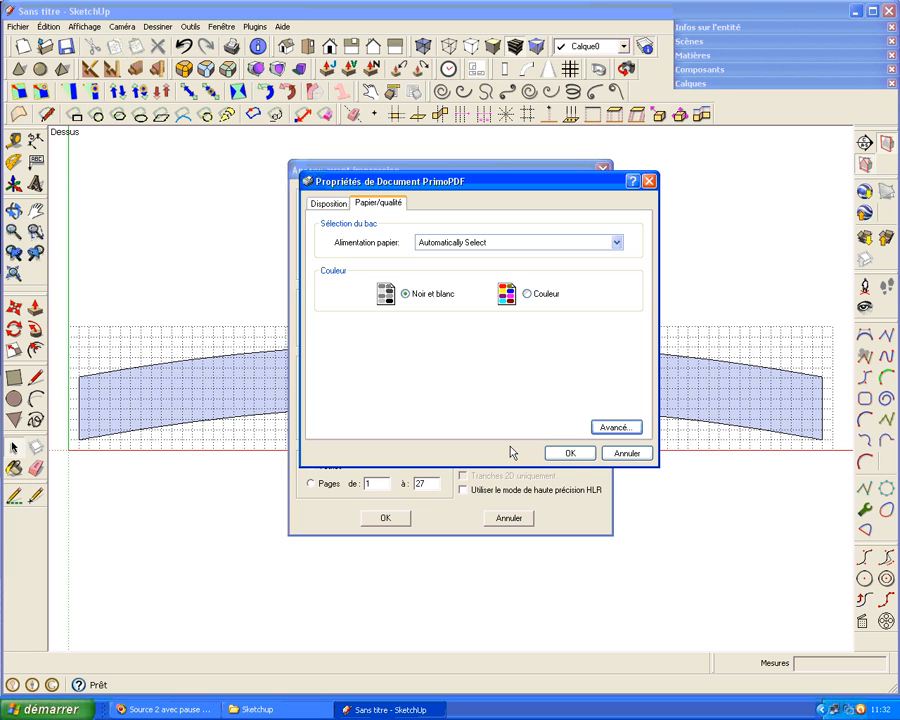
pyautogui.click(570, 455)
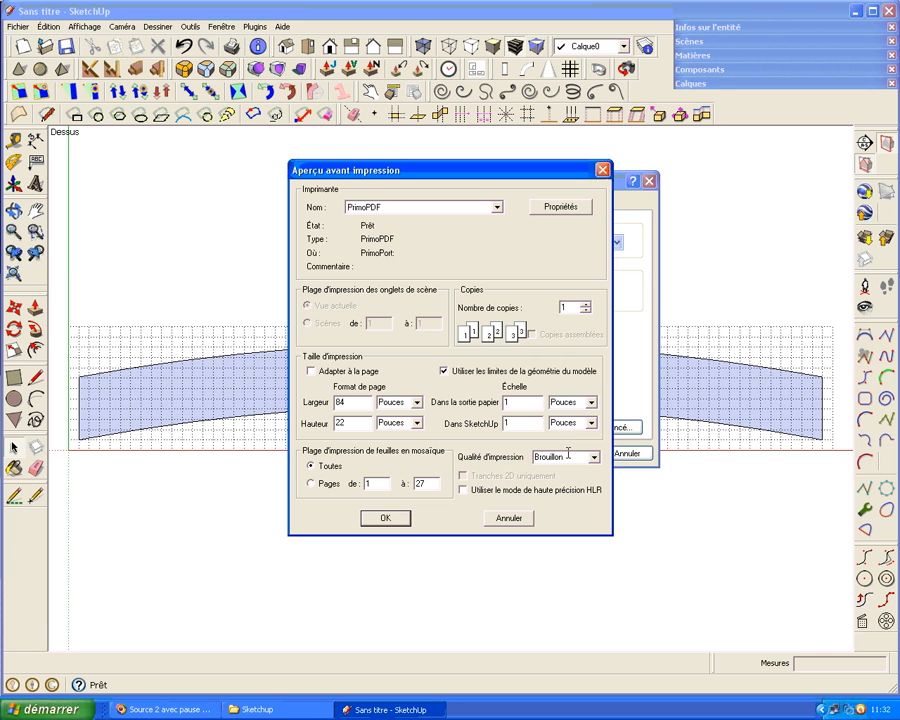
pyautogui.click(397, 519)
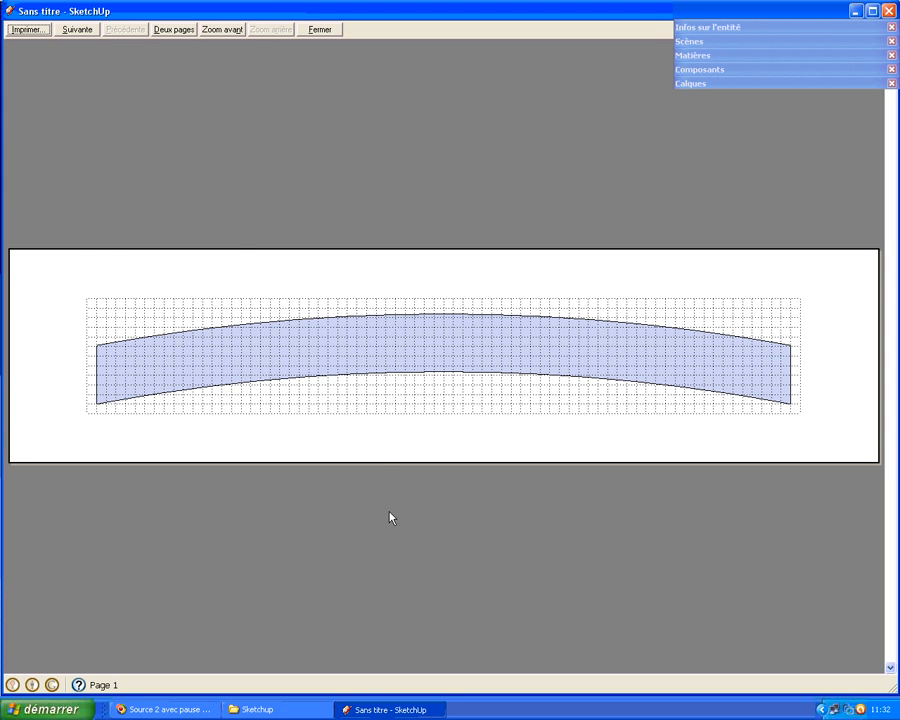
pyautogui.click(320, 30)
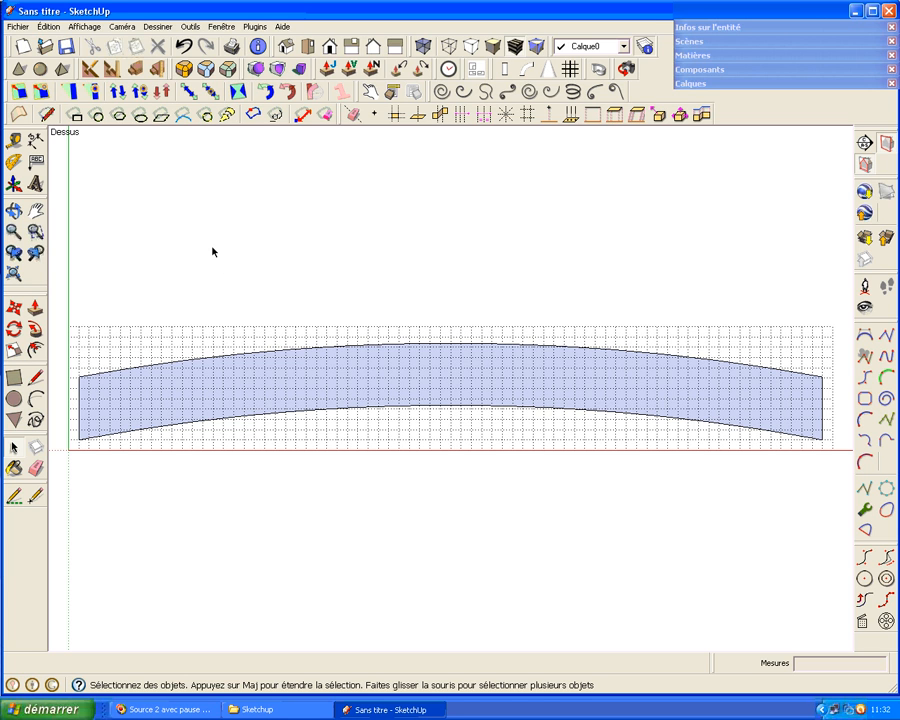
# - Print the model at 1:1 through PrimoPDF, save it as Sans titre in the Sketchup folder, and close the resulting PDF
pyautogui.click(17, 26)
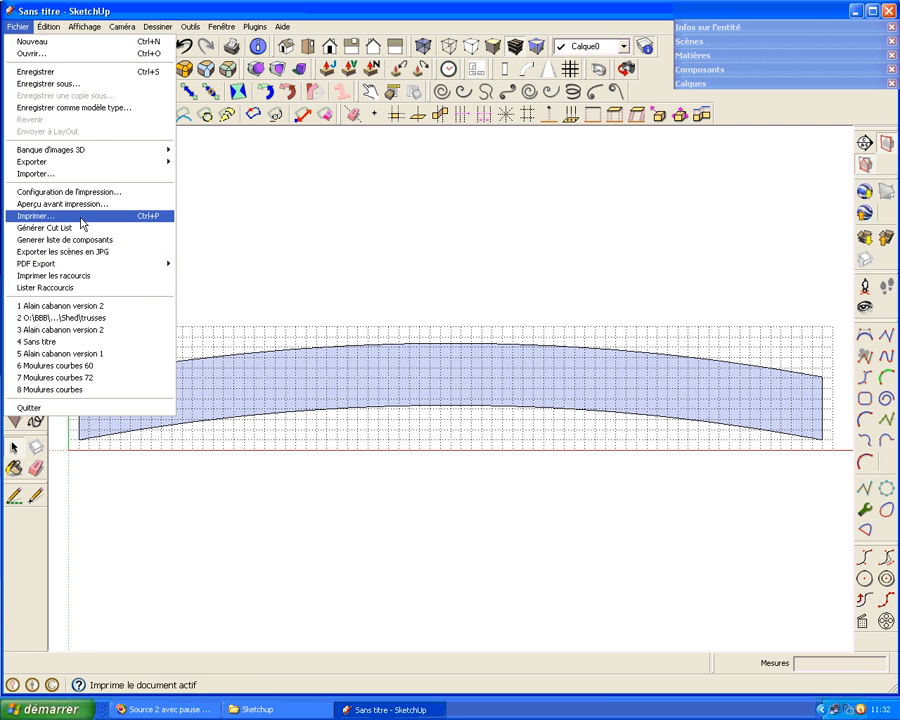
pyautogui.click(108, 216)
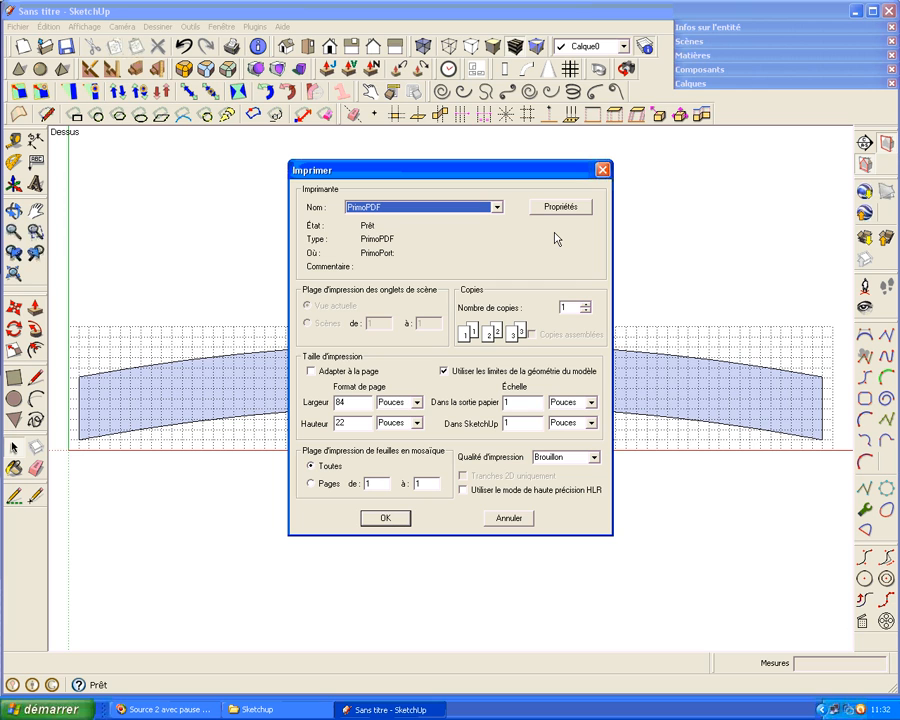
pyautogui.click(385, 520)
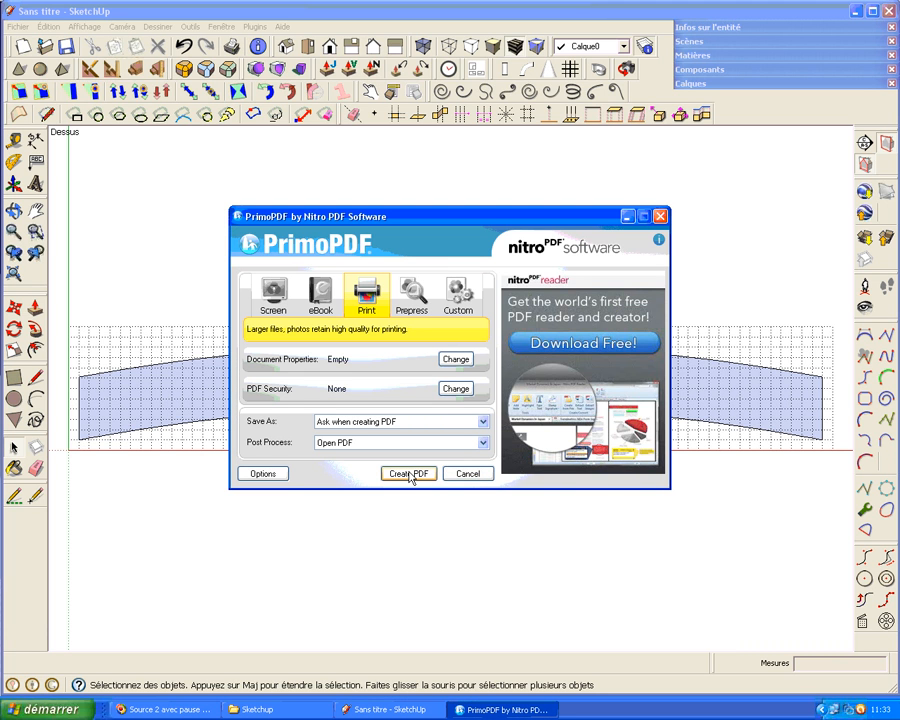
pyautogui.click(409, 474)
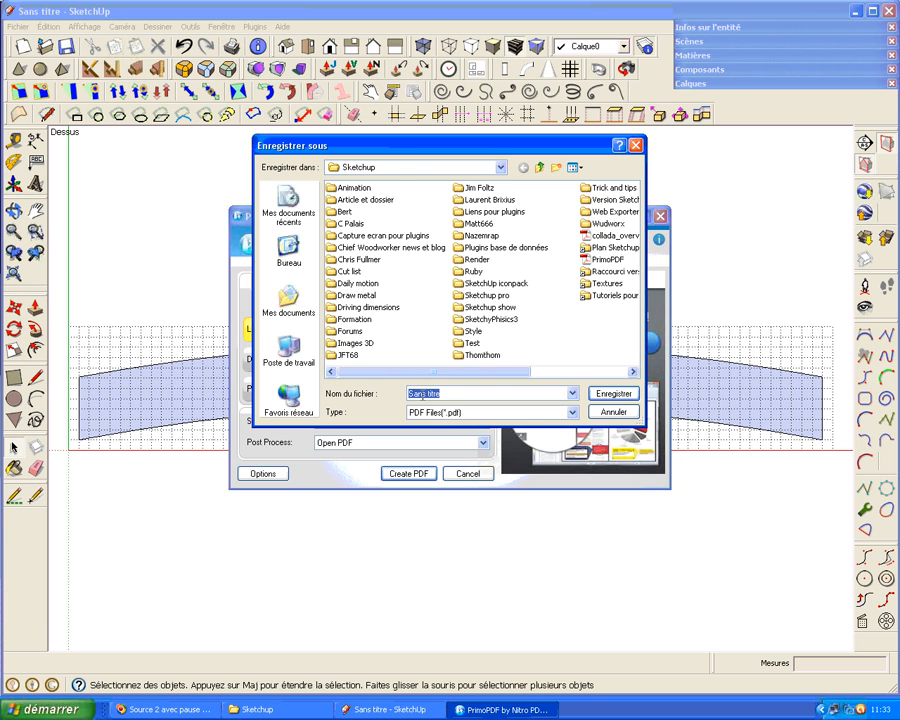
pyautogui.click(605, 396)
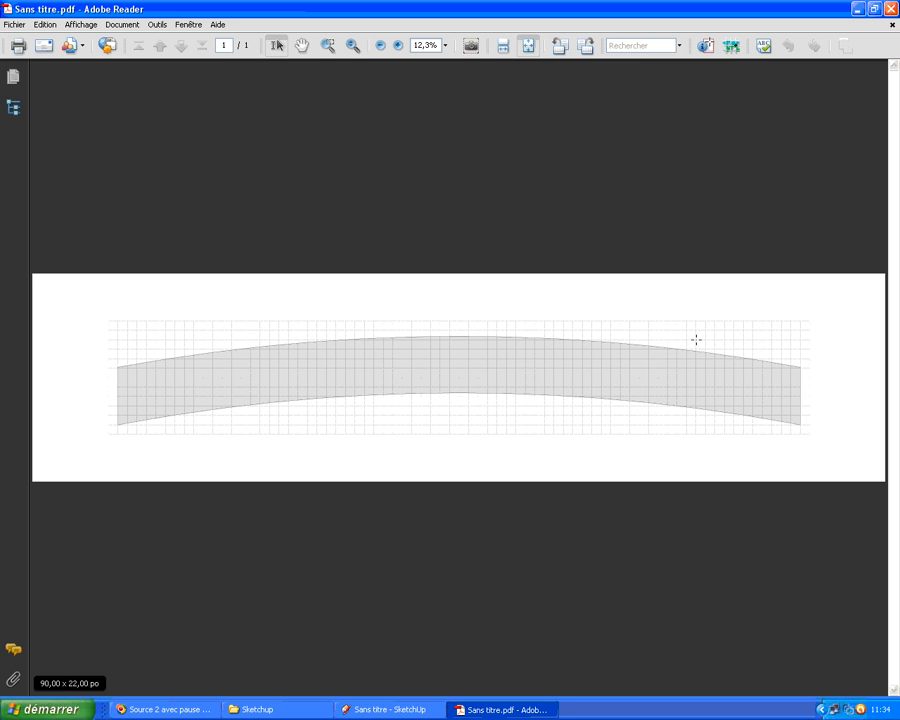
pyautogui.click(891, 9)
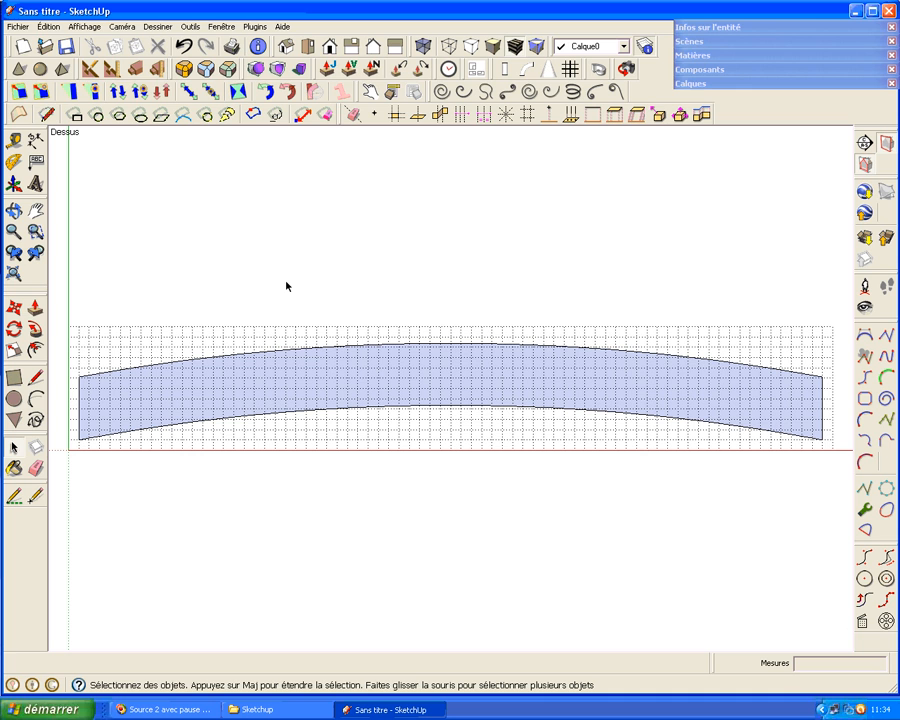
# - Check PrimoPDF's PostScript custom page size from the print preview settings, with the unit set to inches, and accept the definition
pyautogui.click(18, 28)
pyautogui.click(86, 204)
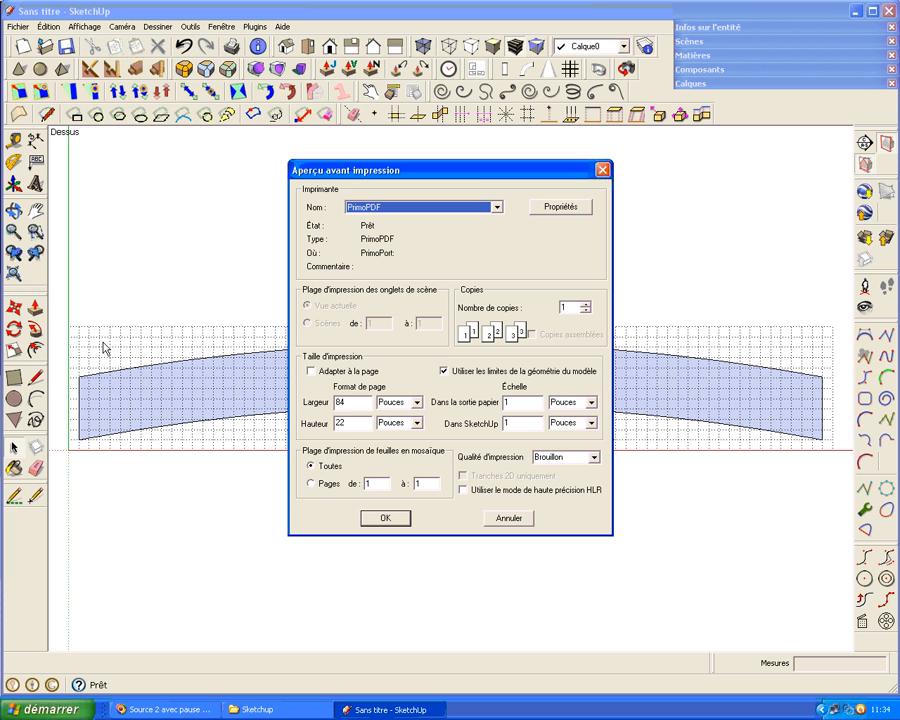
pyautogui.click(565, 209)
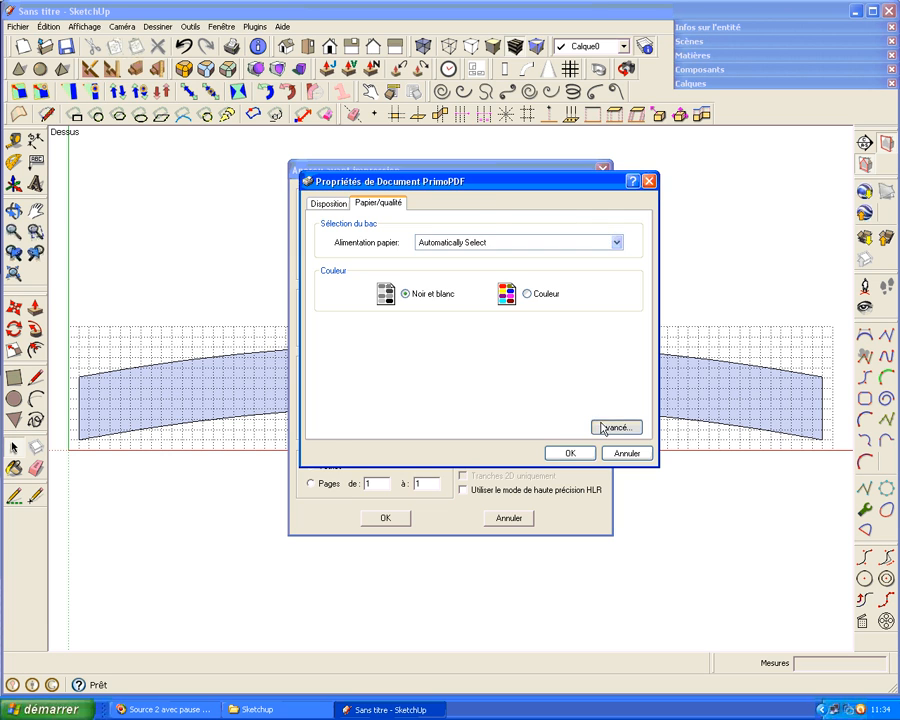
pyautogui.click(613, 427)
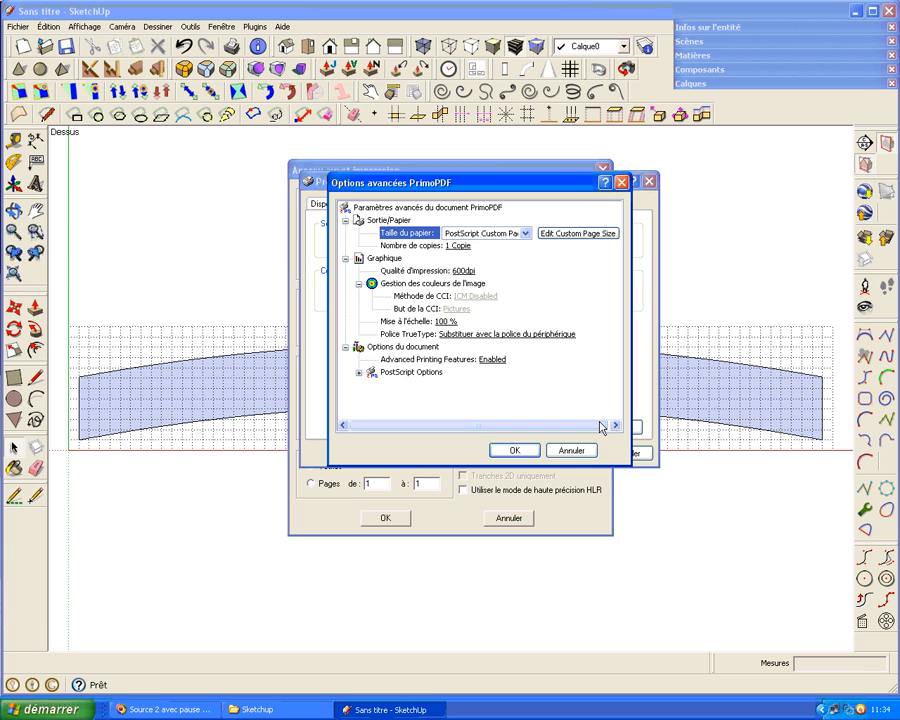
pyautogui.click(574, 241)
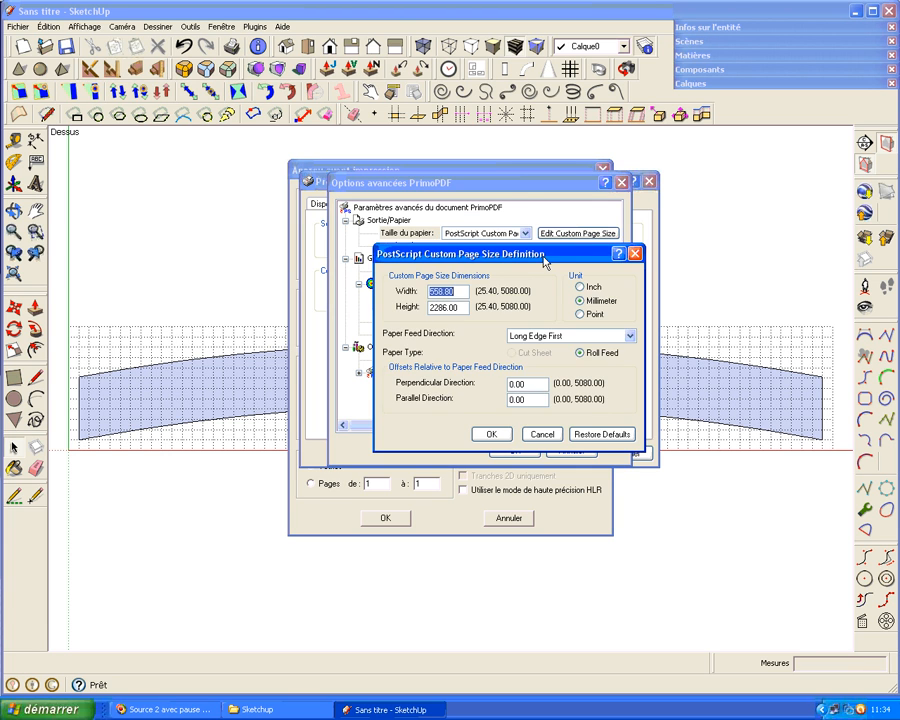
pyautogui.click(580, 286)
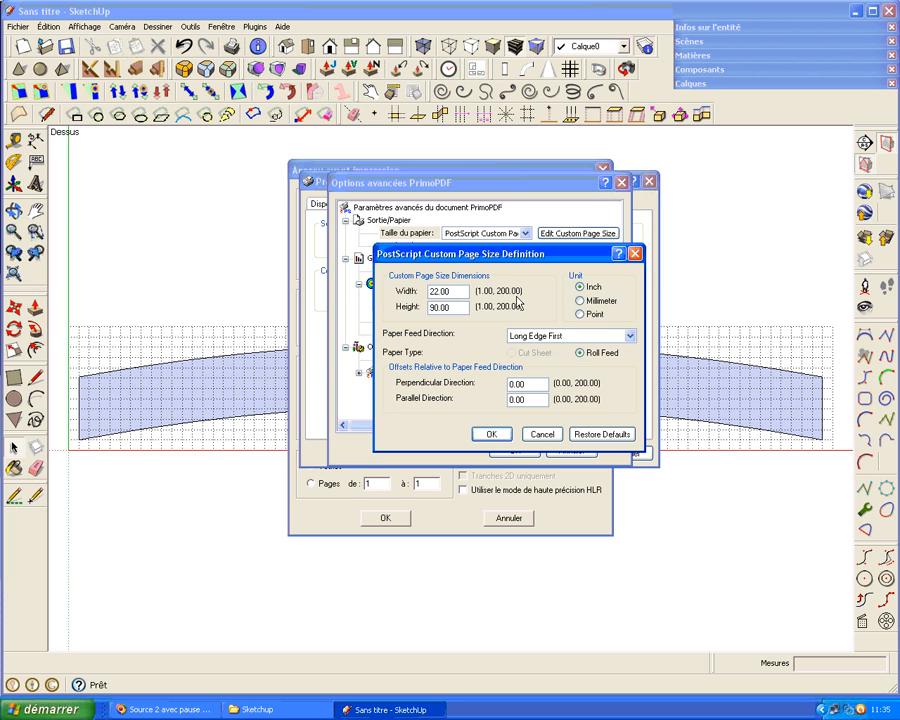
pyautogui.click(491, 435)
pyautogui.click(518, 448)
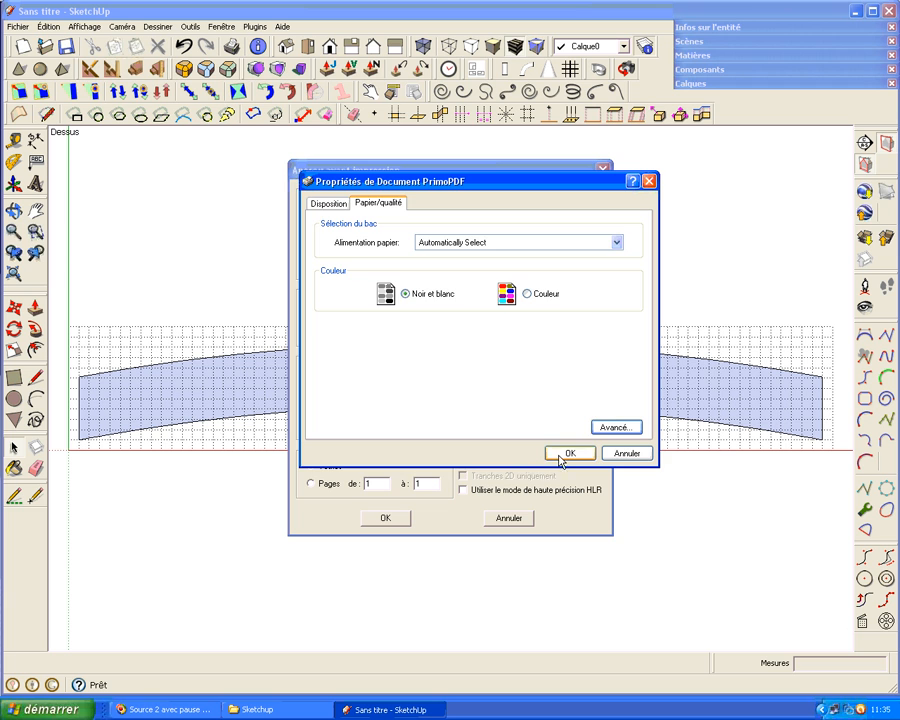
# - Accept the printer properties, preview the curved strip at 1:1 on the custom page, and close the preview
pyautogui.click(563, 453)
pyautogui.click(389, 519)
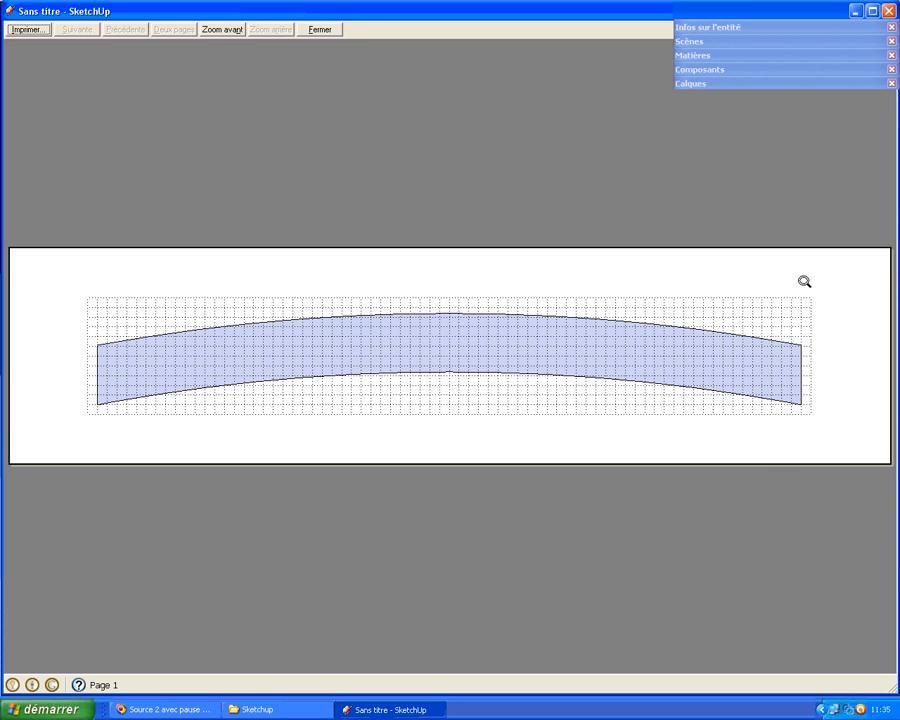
pyautogui.click(329, 30)
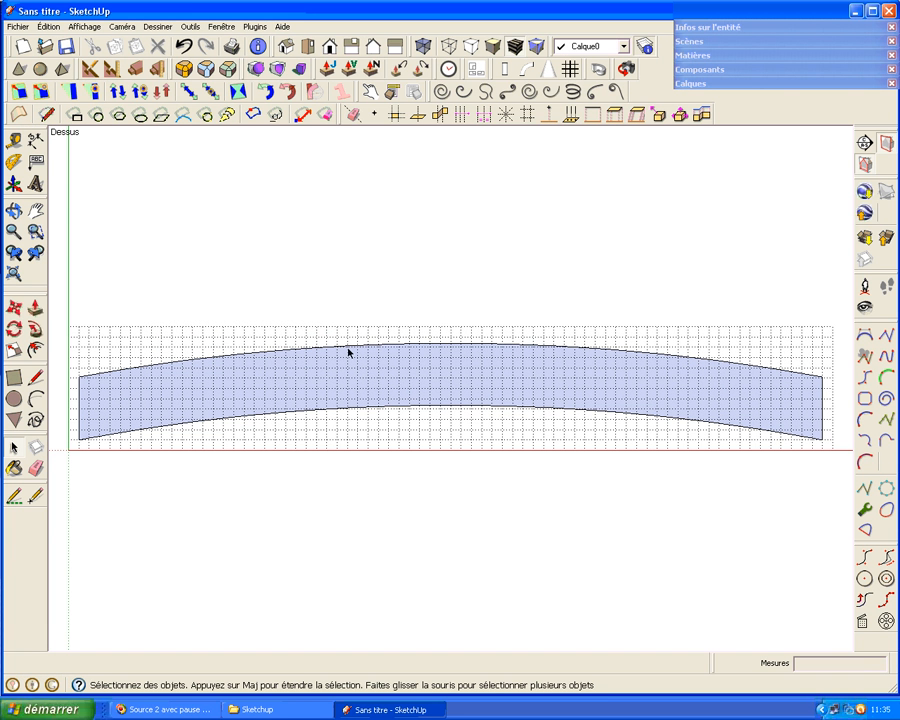